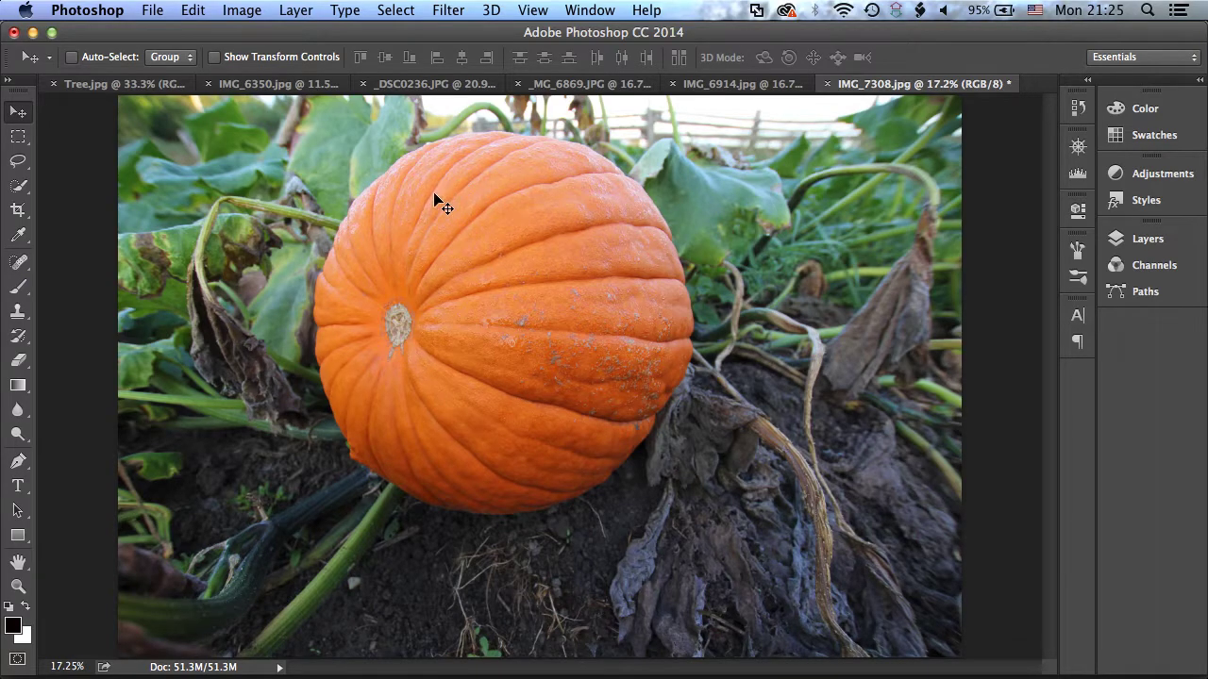
Step: Pick the Lasso tool and try its New, Add, Subtract and Intersect selection modes
left_click(18, 163)
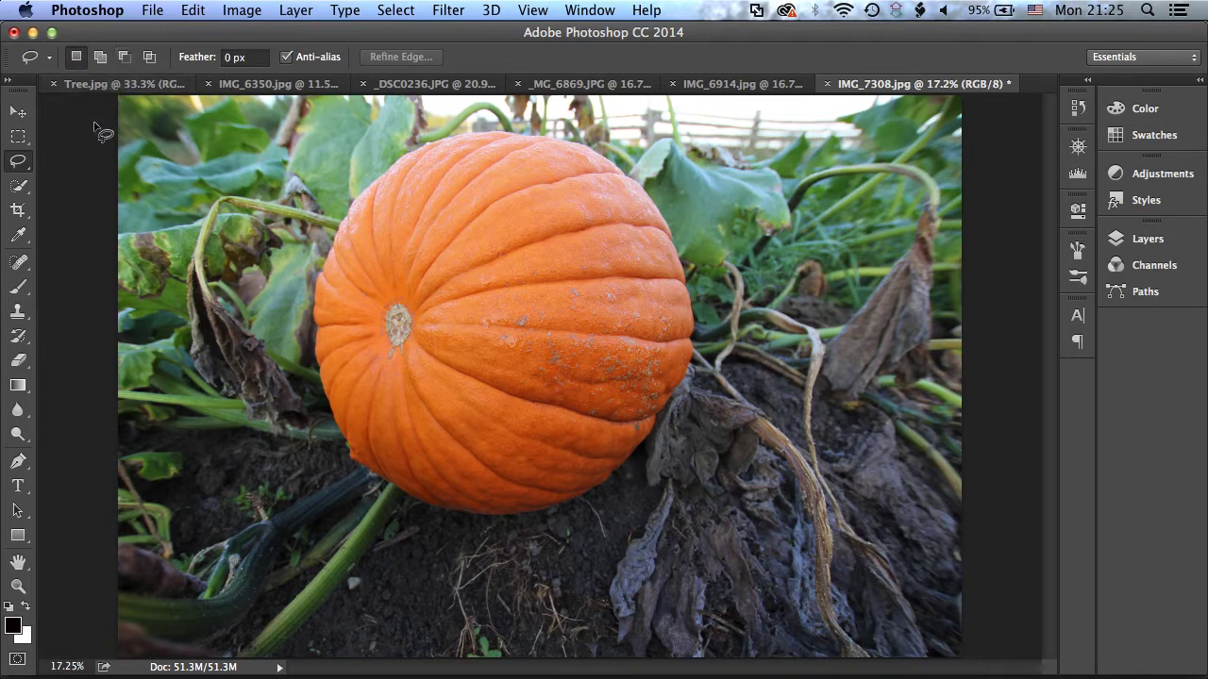
left_click(100, 57)
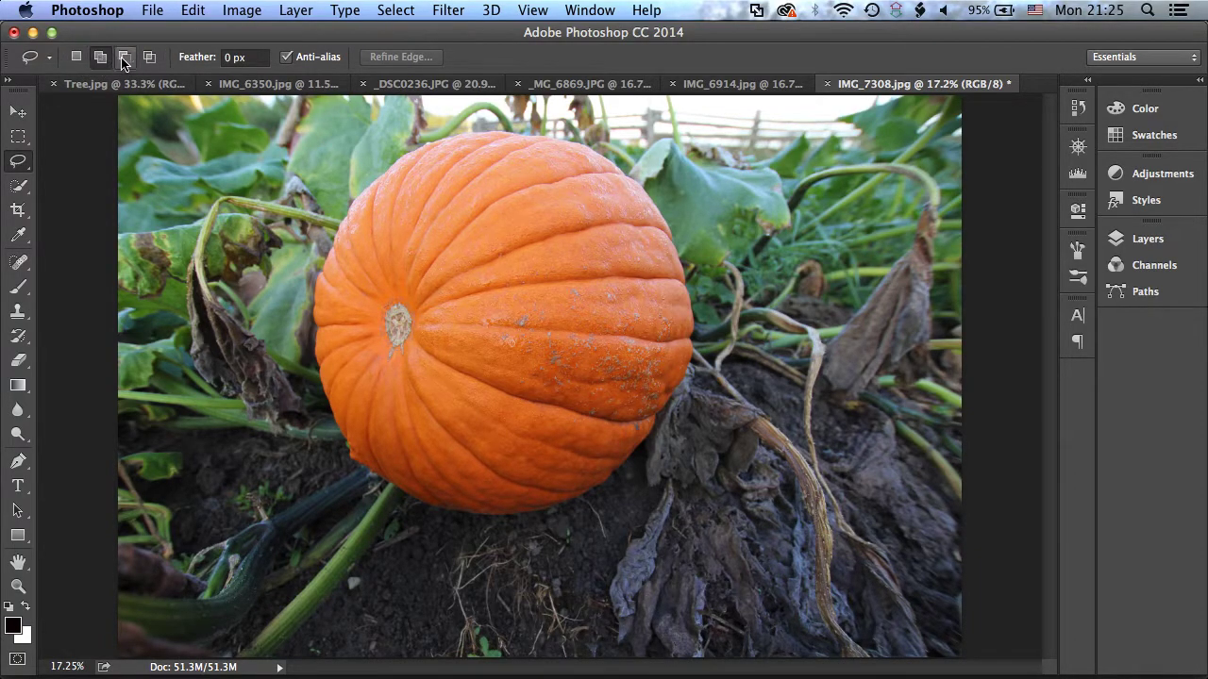
left_click(124, 57)
left_click(149, 58)
left_click(76, 58)
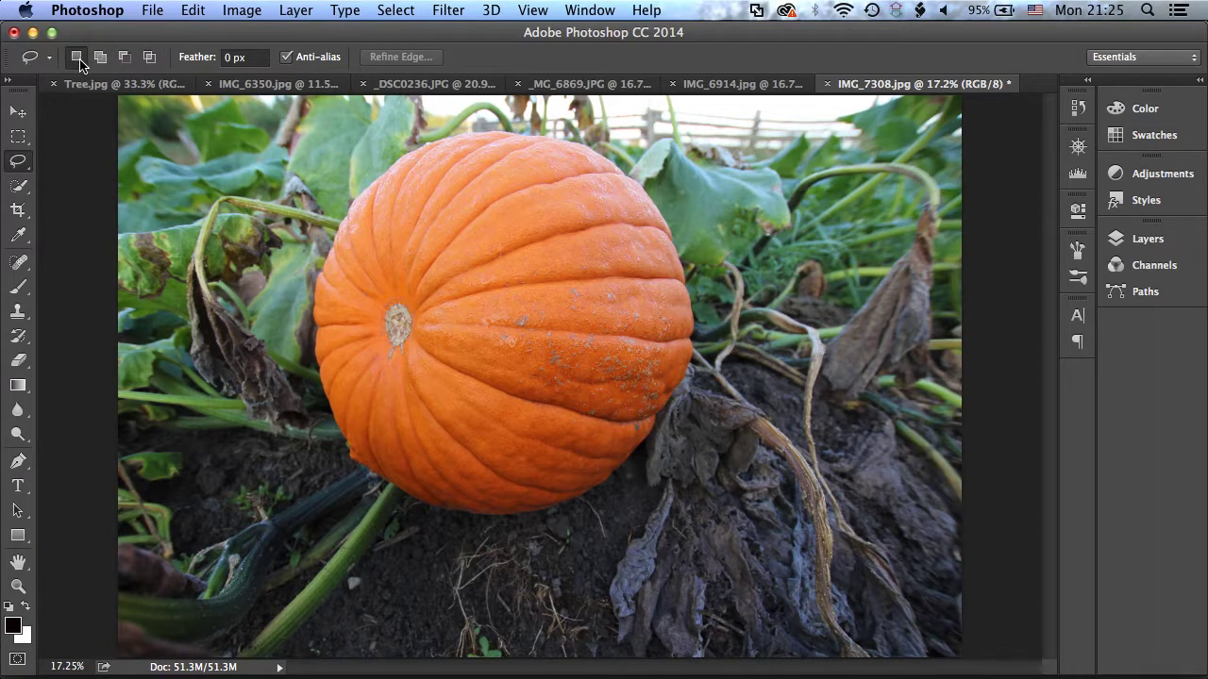
left_click(100, 60)
left_click(124, 58)
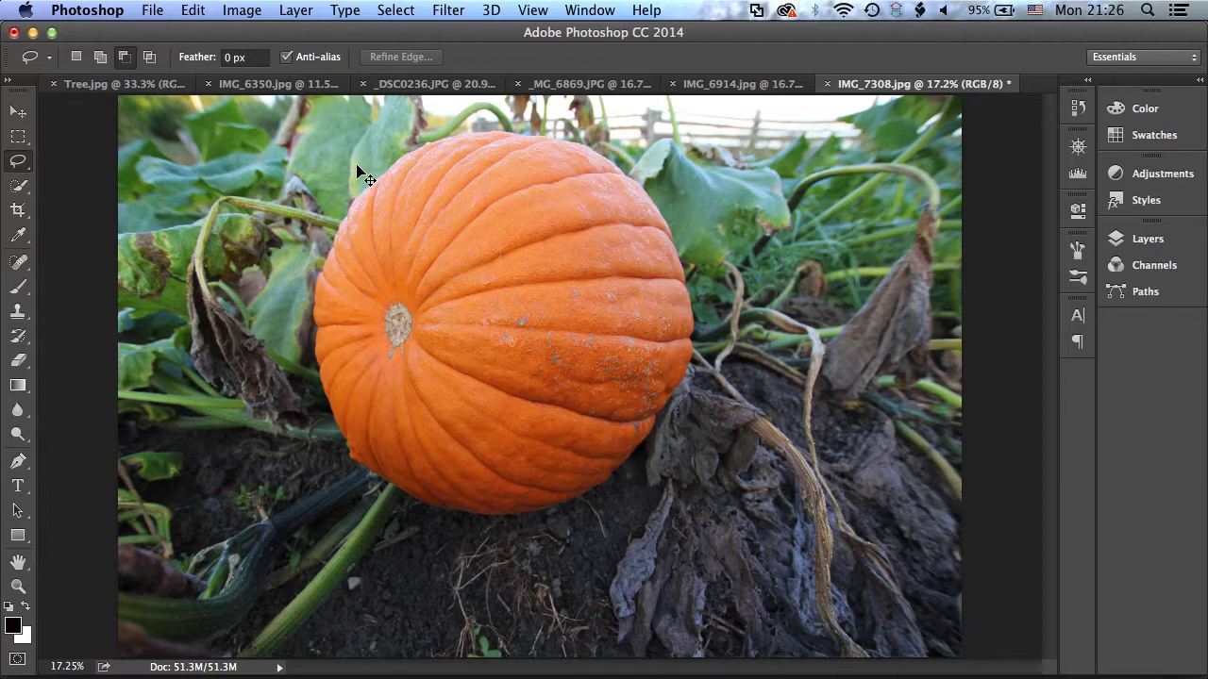
Step: Zoom in to 66.7% and pan to the pumpkin's upper left edge
key("super+plus")
key("super+plus")
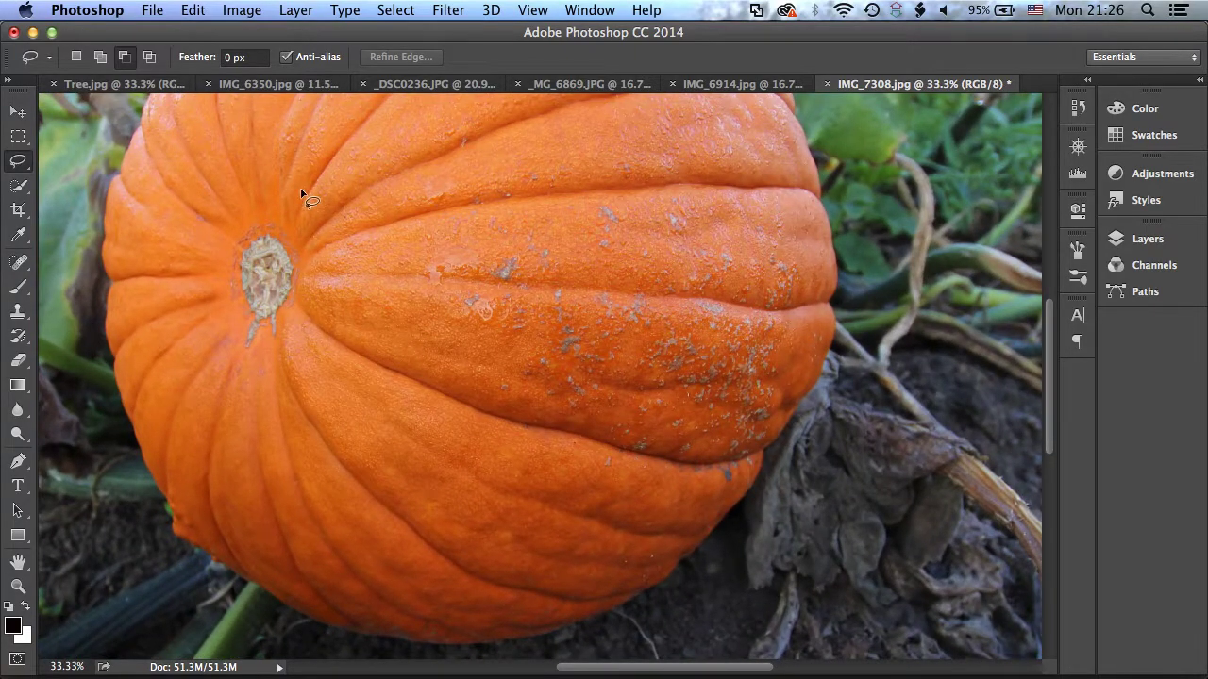
left_click_drag(308, 199, 390, 338)
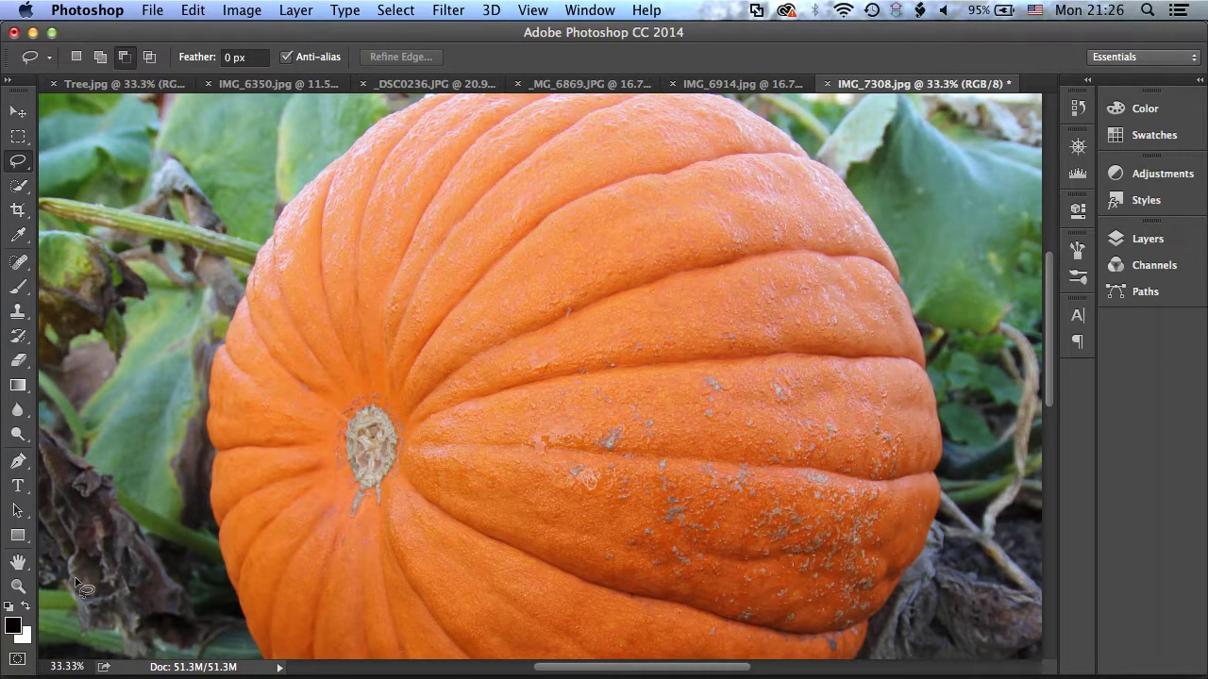
key("super+plus")
key("super+plus")
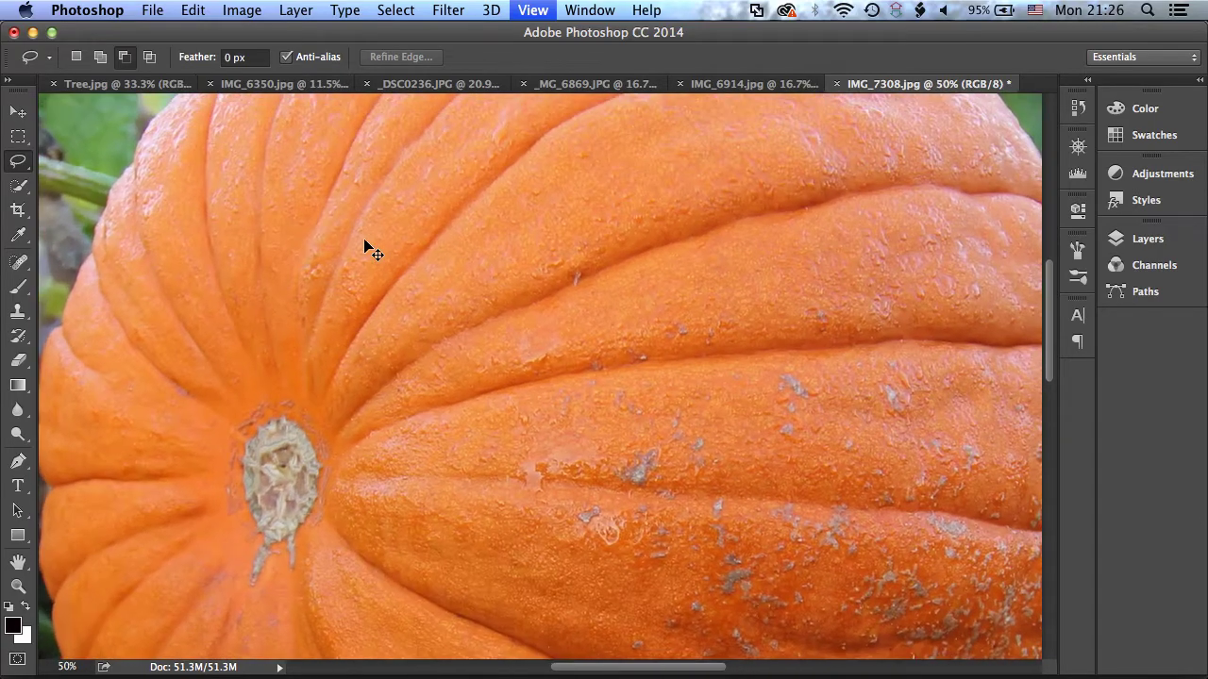
left_click_drag(178, 147, 558, 407)
left_click_drag(431, 281, 497, 353)
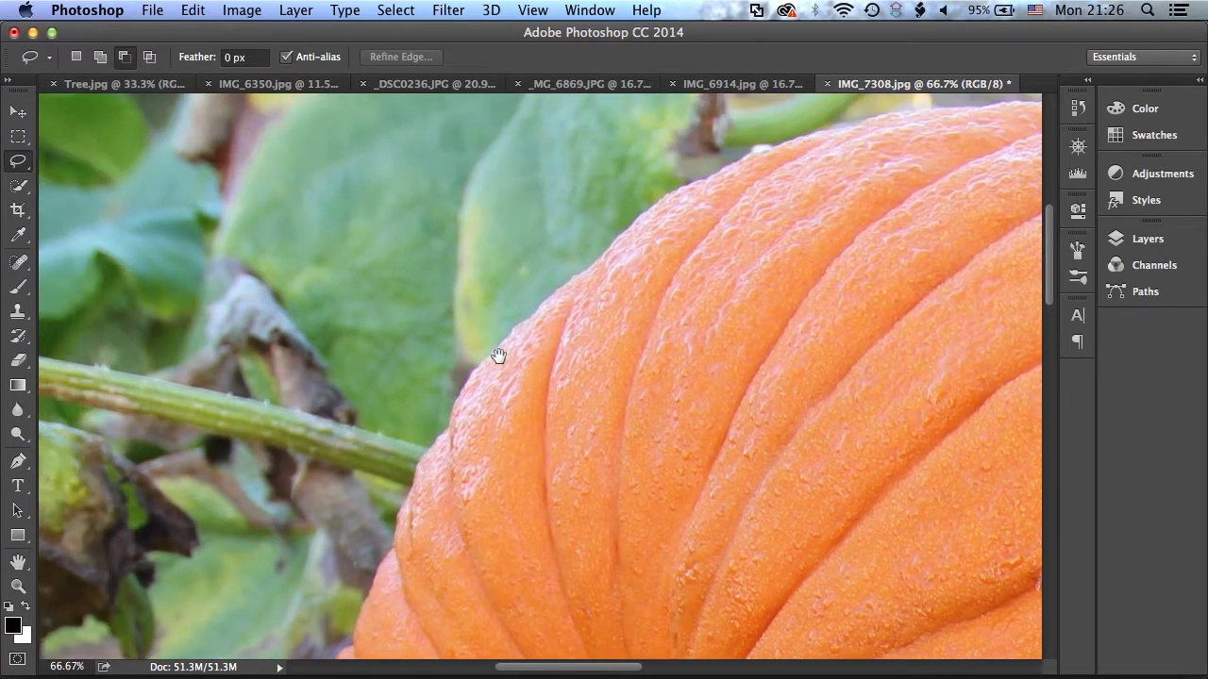
left_click_drag(696, 291, 455, 222)
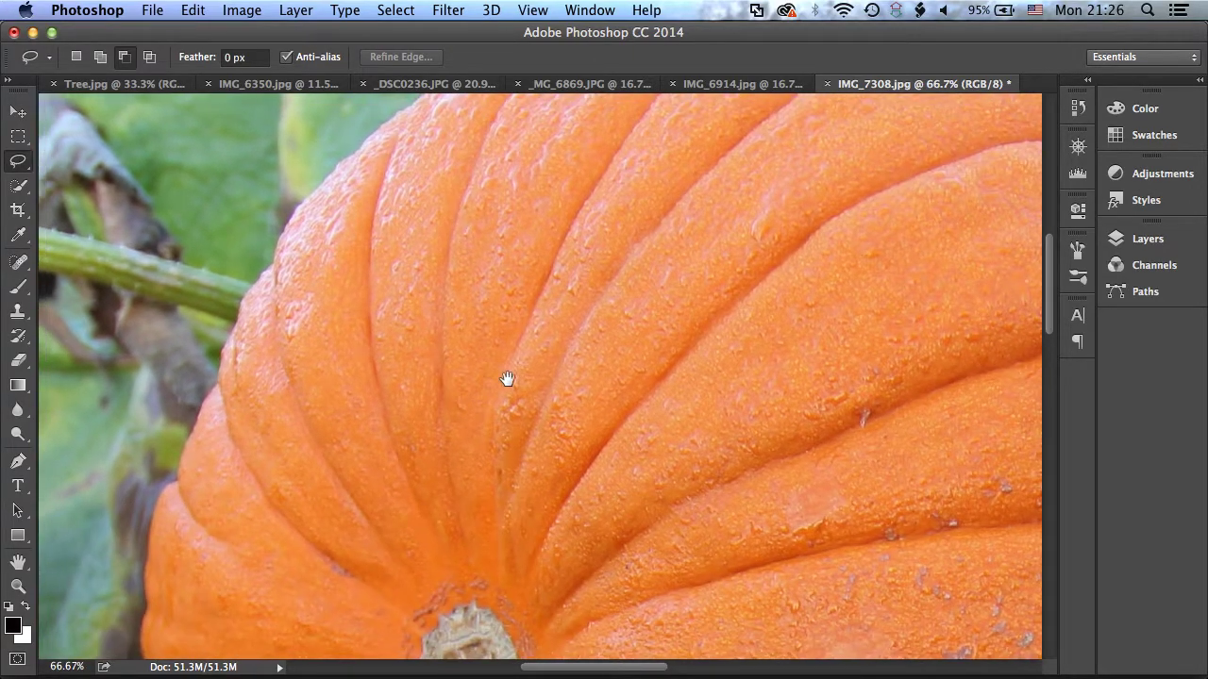
left_click_drag(539, 372, 575, 318)
mouse_move(788, 205)
left_mouse_down()
mouse_move(677, 232)
mouse_move(628, 396)
left_mouse_up()
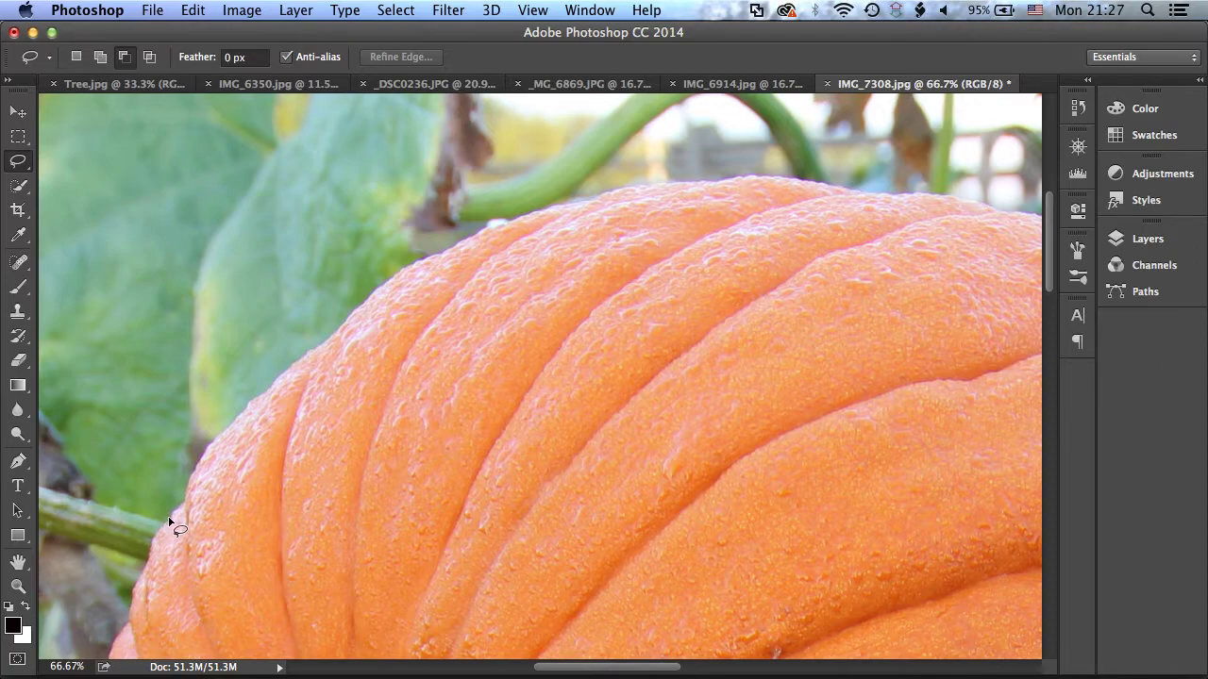
Step: Trace a lasso around the pumpkin's outline, panning along the way, and close it
mouse_move(176, 511)
left_mouse_down()
mouse_move(250, 404)
mouse_move(344, 319)
mouse_move(476, 231)
mouse_move(637, 188)
mouse_move(763, 176)
mouse_move(1011, 215)
left_mouse_up()
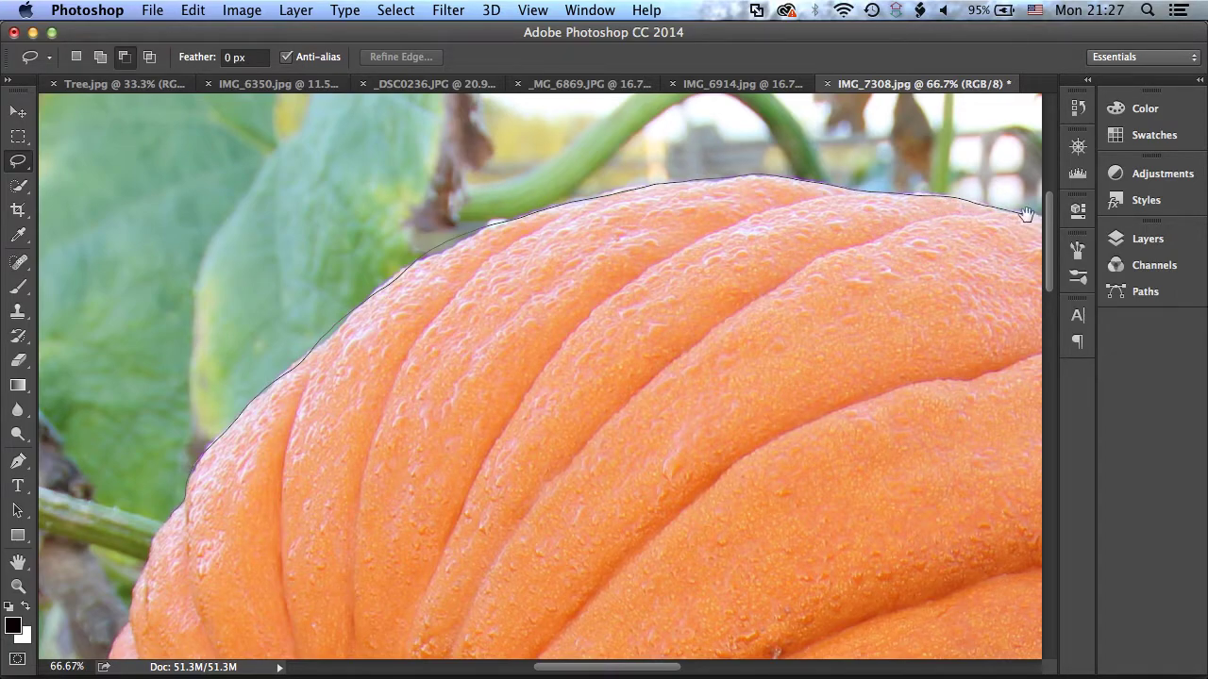
mouse_move(1026, 215)
left_mouse_down()
mouse_move(741, 181)
mouse_move(506, 202)
mouse_move(260, 311)
mouse_move(157, 221)
mouse_move(263, 255)
mouse_move(441, 387)
mouse_move(560, 550)
mouse_move(593, 653)
left_mouse_up()
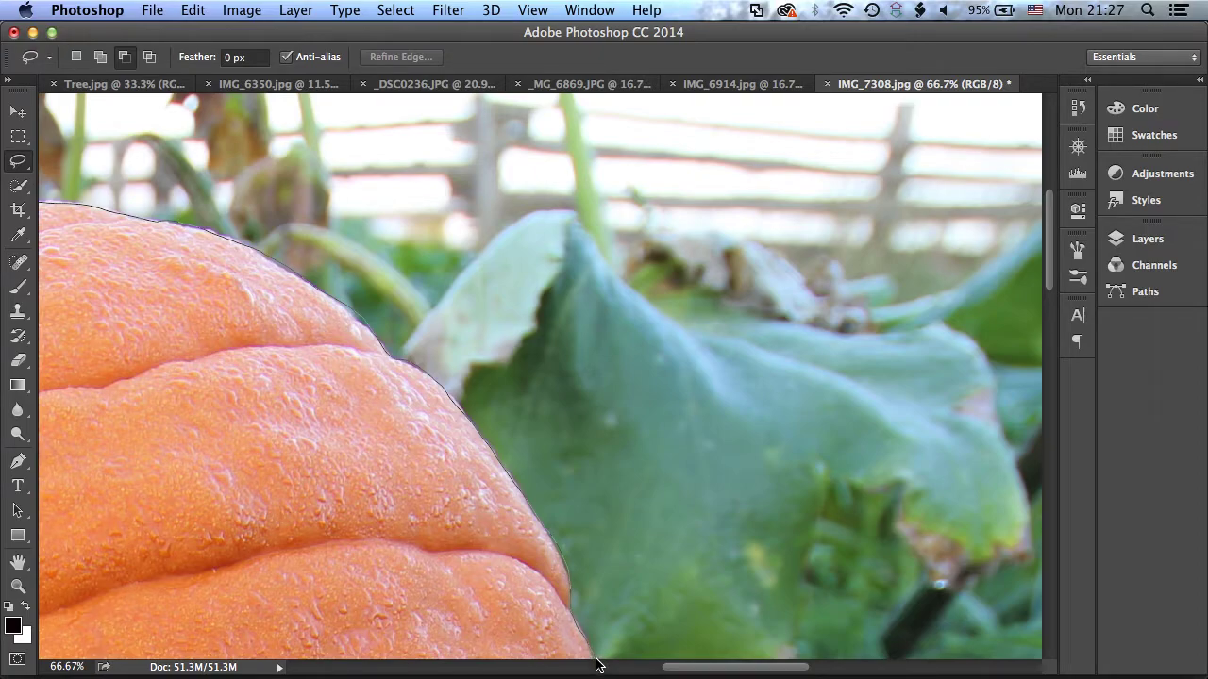
mouse_move(596, 653)
left_mouse_down()
mouse_move(551, 499)
mouse_move(468, 353)
mouse_move(529, 635)
mouse_move(536, 327)
mouse_move(520, 382)
mouse_move(528, 451)
mouse_move(473, 530)
mouse_move(478, 561)
mouse_move(454, 592)
mouse_move(611, 359)
mouse_move(545, 444)
mouse_move(531, 508)
mouse_move(467, 575)
mouse_move(453, 636)
mouse_move(422, 640)
mouse_move(480, 551)
mouse_move(641, 366)
mouse_move(554, 452)
mouse_move(466, 511)
mouse_move(273, 566)
mouse_move(658, 456)
mouse_move(534, 464)
mouse_move(385, 450)
mouse_move(296, 421)
mouse_move(117, 311)
mouse_move(474, 526)
mouse_move(383, 478)
mouse_move(377, 432)
mouse_move(332, 370)
mouse_move(292, 249)
mouse_move(361, 445)
mouse_move(374, 451)
mouse_move(336, 298)
mouse_move(350, 199)
mouse_move(418, 356)
mouse_move(482, 443)
mouse_move(465, 321)
mouse_move(493, 235)
mouse_move(504, 281)
mouse_move(499, 433)
mouse_move(577, 233)
left_mouse_up()
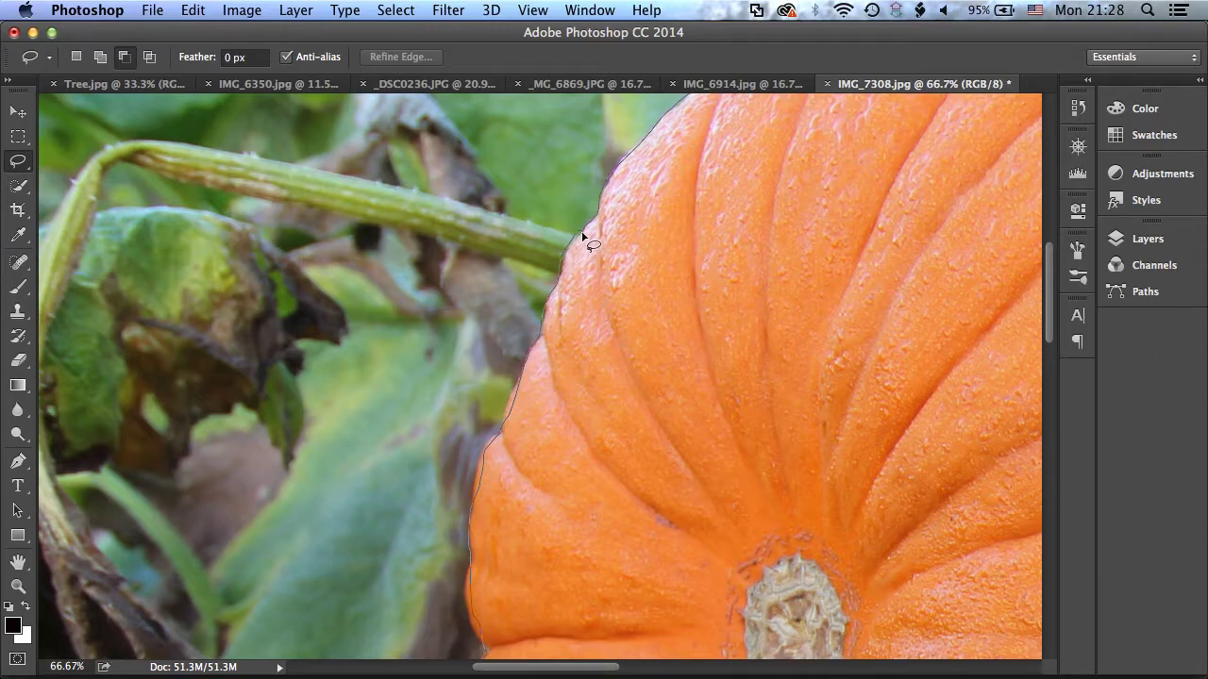
left_click_drag(583, 235, 585, 229)
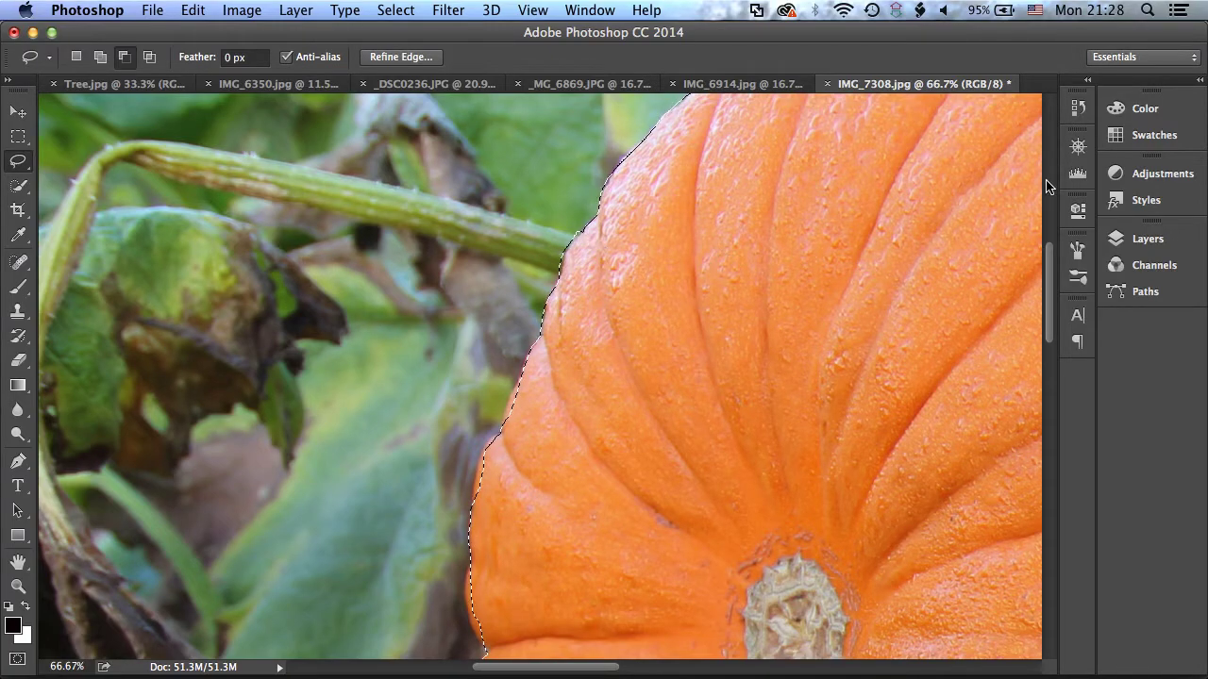
Step: Zoom out to 16.7% to review the whole selection, then back to 25%
key("super+minus")
key("super+minus")
key("super+minus")
key("super+minus")
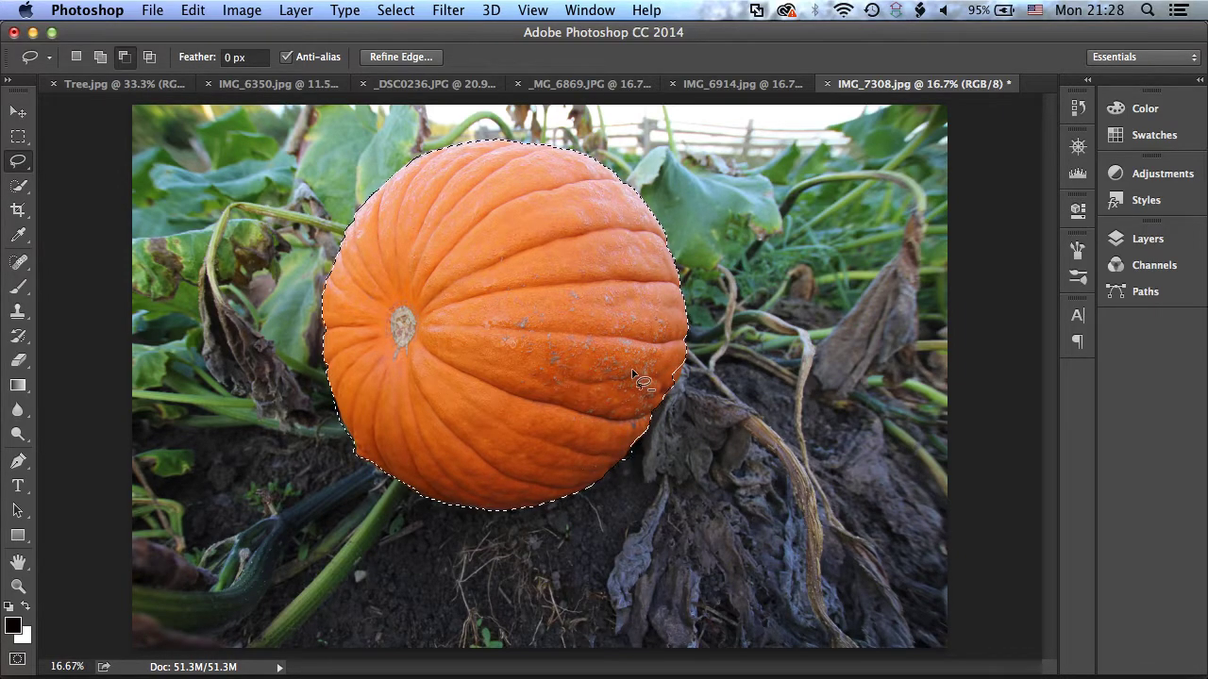
key("super+equal")
key("super+equal")
key("super+equal")
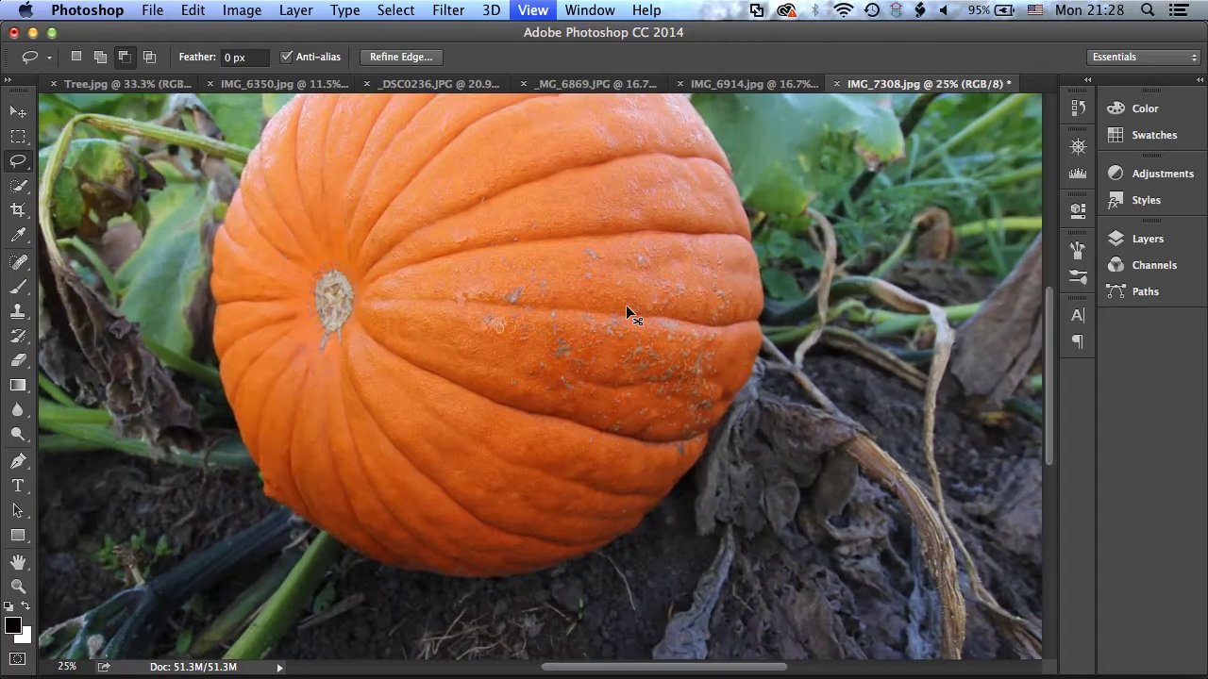
Step: Zoom in on the lower right edge and Shift-add the missed pumpkin strips
left_click_drag(780, 341, 736, 328)
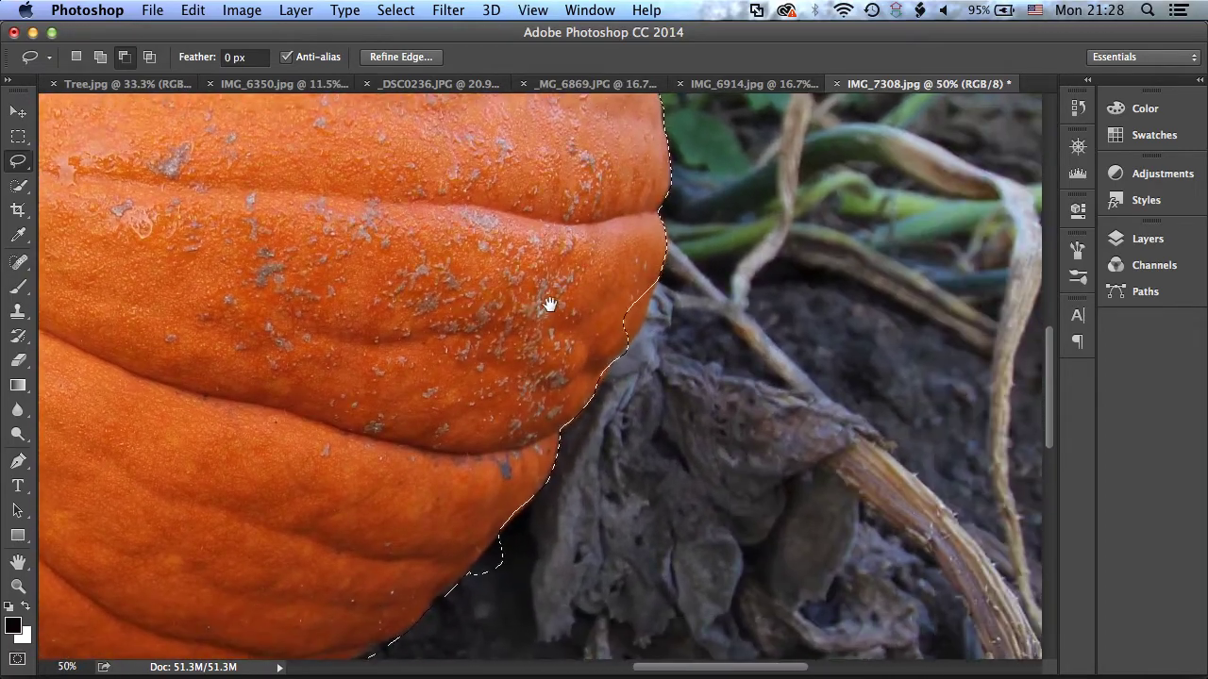
left_click_drag(557, 299, 432, 281)
key("super+plus")
scroll(428, 250, "right", 5)
scroll(253, 484, "left", 3)
scroll(273, 519, "down", 2)
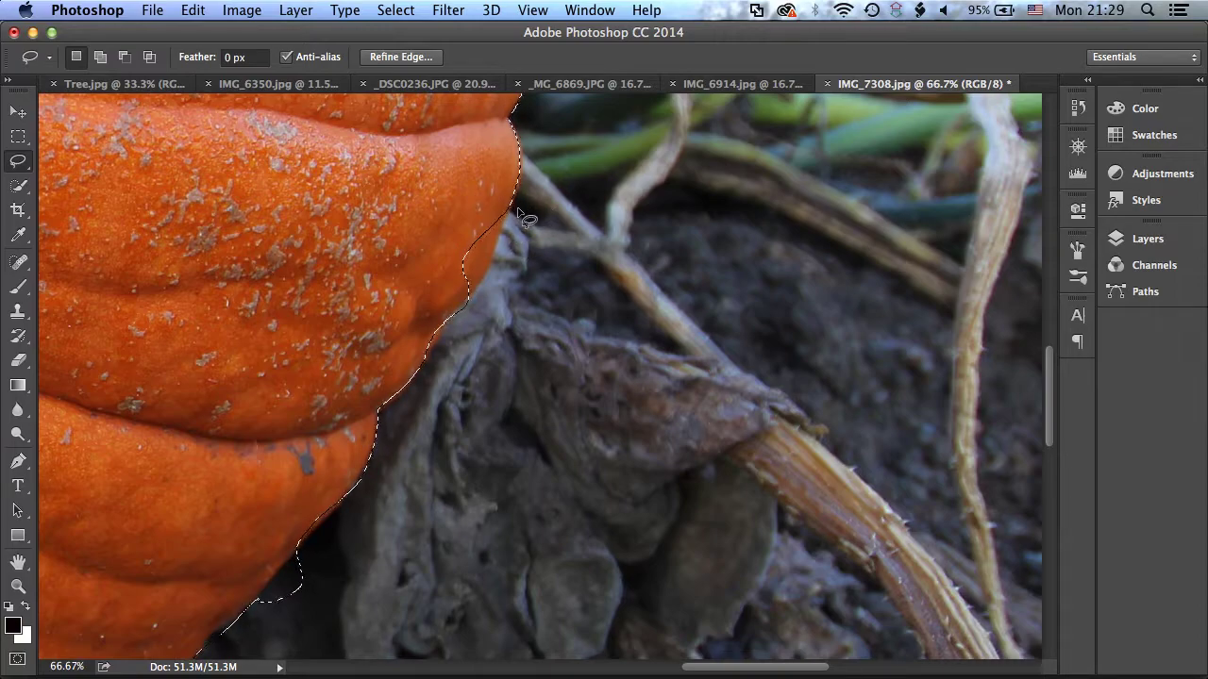
key("shift")
key("shift")
mouse_move(405, 252)
left_mouse_down()
mouse_move(469, 196)
mouse_move(506, 195)
mouse_move(474, 293)
mouse_move(437, 311)
mouse_move(411, 303)
mouse_move(406, 252)
left_mouse_up()
key("shift")
mouse_move(400, 265)
left_mouse_down()
mouse_move(420, 205)
mouse_move(454, 198)
mouse_move(449, 218)
mouse_move(478, 187)
mouse_move(487, 200)
mouse_move(506, 192)
mouse_move(510, 218)
mouse_move(468, 302)
mouse_move(437, 311)
mouse_move(401, 264)
left_mouse_up()
mouse_move(319, 426)
left_mouse_down()
mouse_move(463, 315)
mouse_move(507, 299)
left_mouse_up()
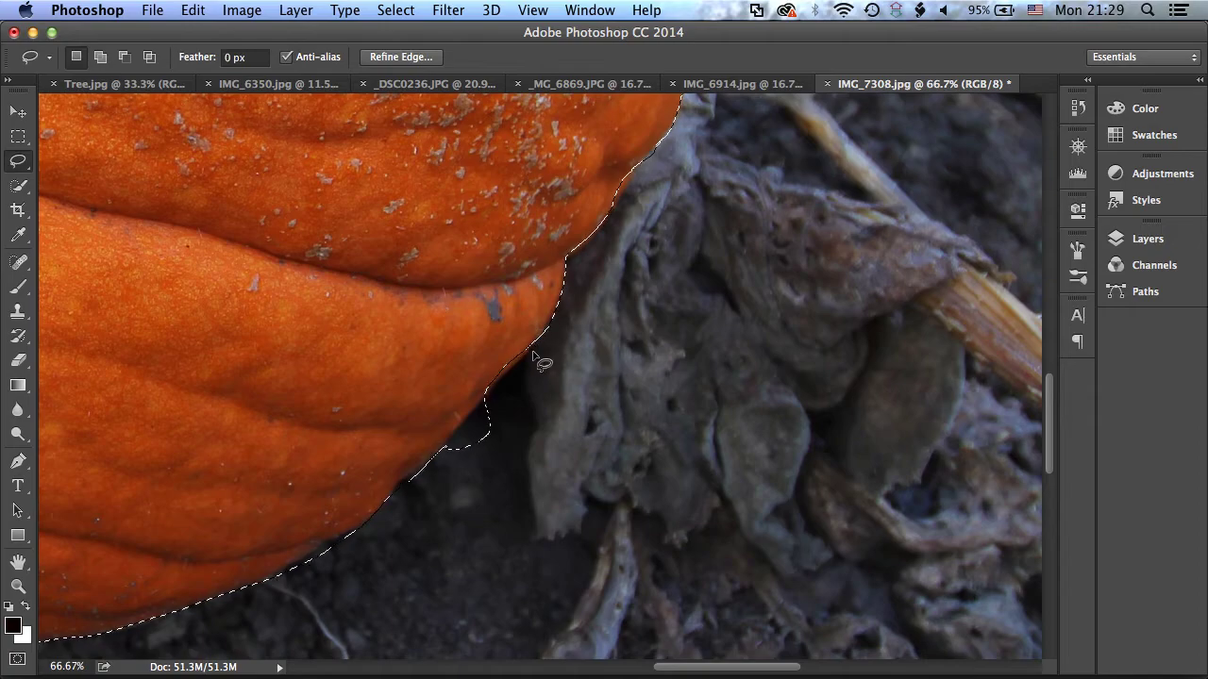
Step: Zoom in to 300% and Alt-subtract background slivers and a notch along the lower edge
key("alt")
mouse_move(517, 388)
left_mouse_down()
mouse_move(465, 420)
mouse_move(447, 467)
mouse_move(501, 456)
mouse_move(517, 392)
left_mouse_up()
mouse_move(444, 459)
left_mouse_down()
mouse_move(598, 377)
mouse_move(592, 342)
left_mouse_up()
key("super+equal")
key("super+equal")
key("super+equal")
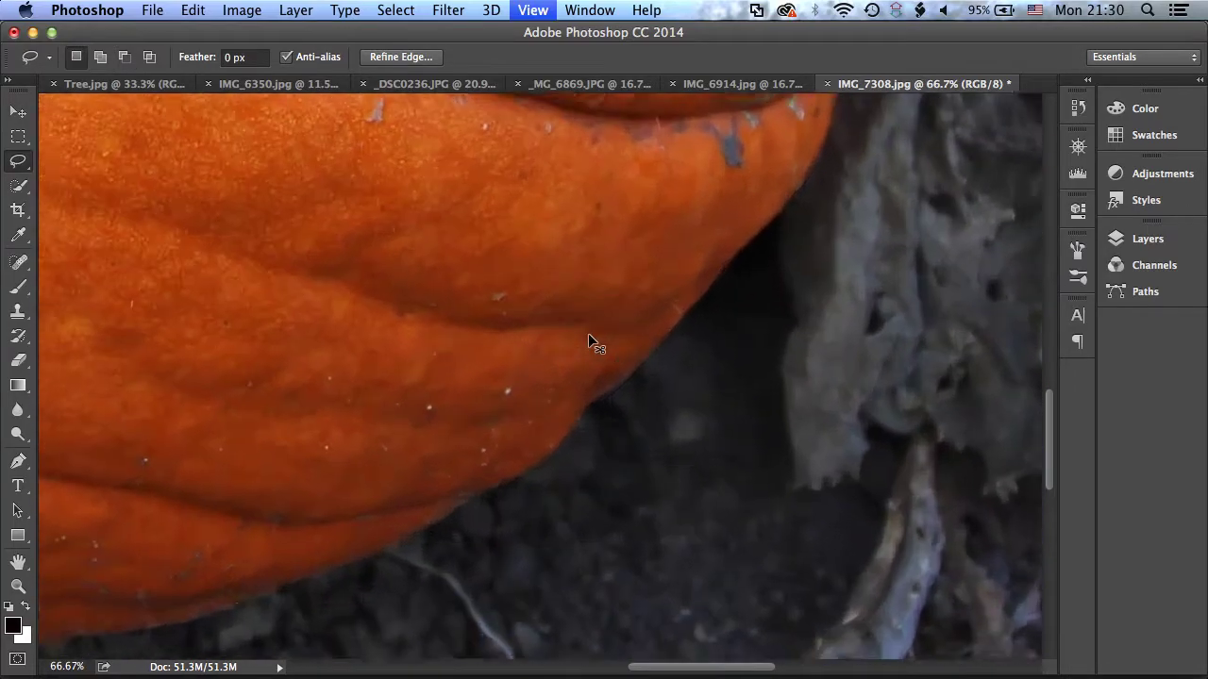
left_click_drag(575, 252, 524, 239)
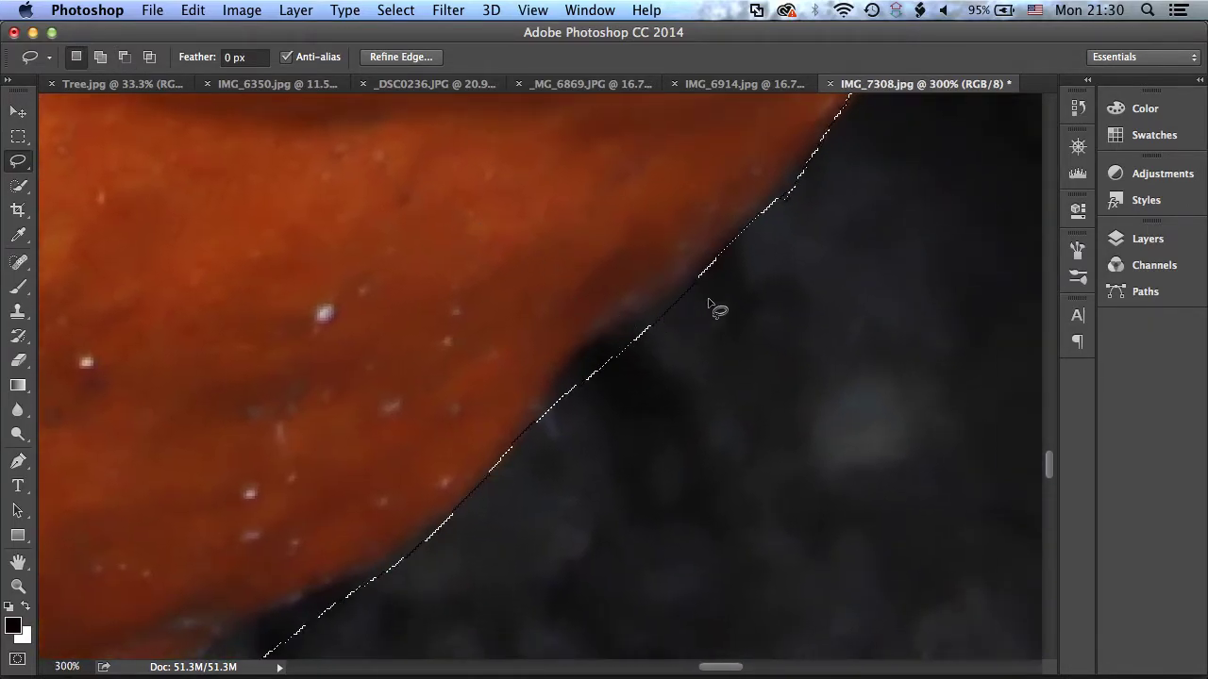
key("alt")
mouse_move(709, 296)
left_mouse_down()
mouse_move(593, 339)
mouse_move(555, 411)
mouse_move(633, 402)
mouse_move(706, 311)
left_mouse_up()
left_click_drag(523, 427, 787, 210)
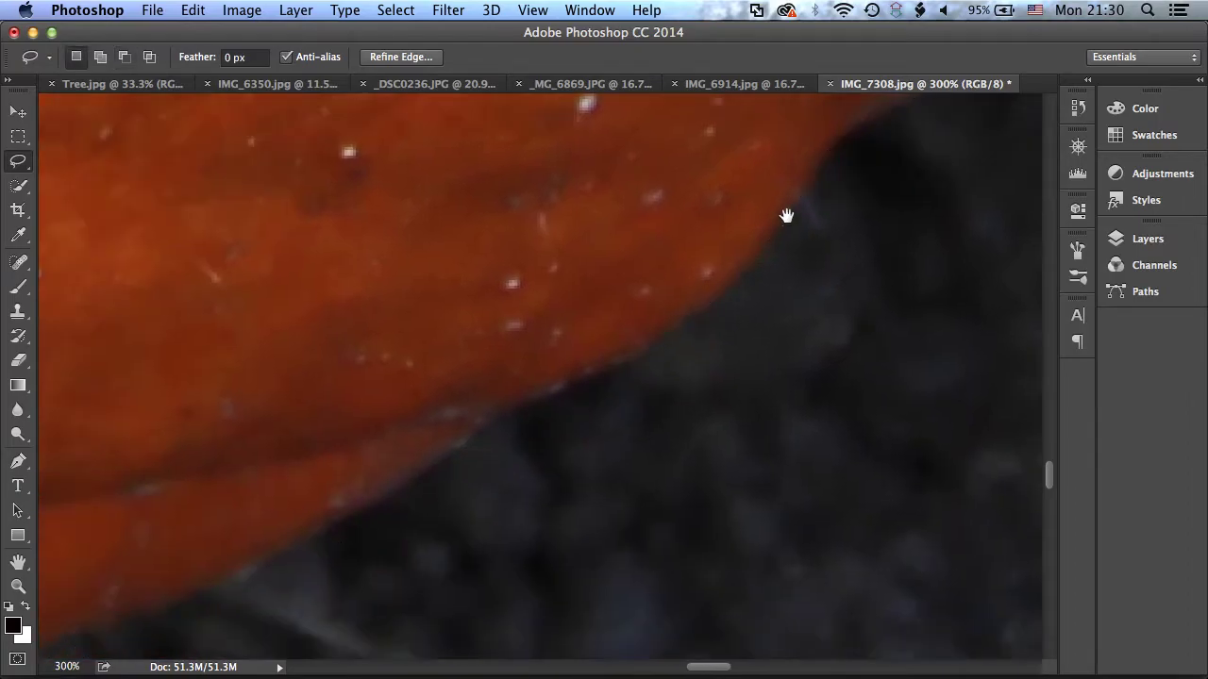
key("alt")
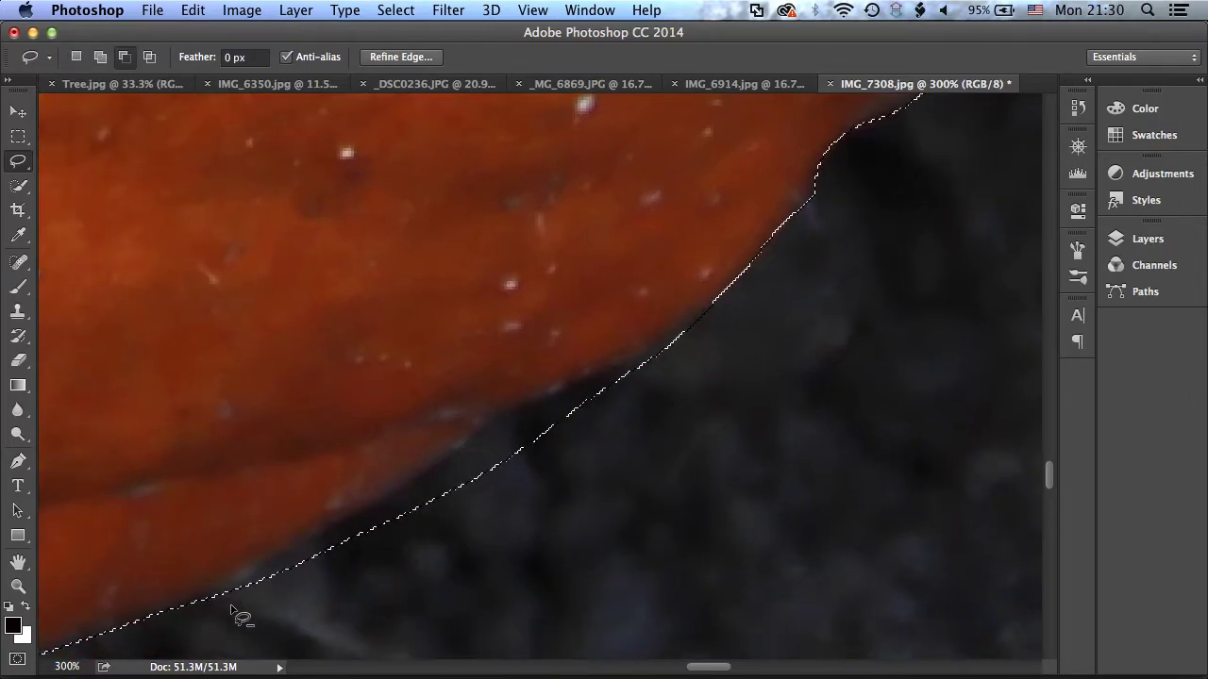
mouse_move(228, 602)
left_mouse_down()
mouse_move(491, 422)
mouse_move(638, 364)
mouse_move(687, 329)
mouse_move(729, 334)
mouse_move(635, 447)
mouse_move(487, 543)
mouse_move(279, 619)
mouse_move(228, 601)
left_mouse_up()
Step: Shift-add a pumpkin edge strip, trim more background notches, then fit the image on screen
scroll(774, 324, "down", 3)
scroll(773, 324, "left", 5)
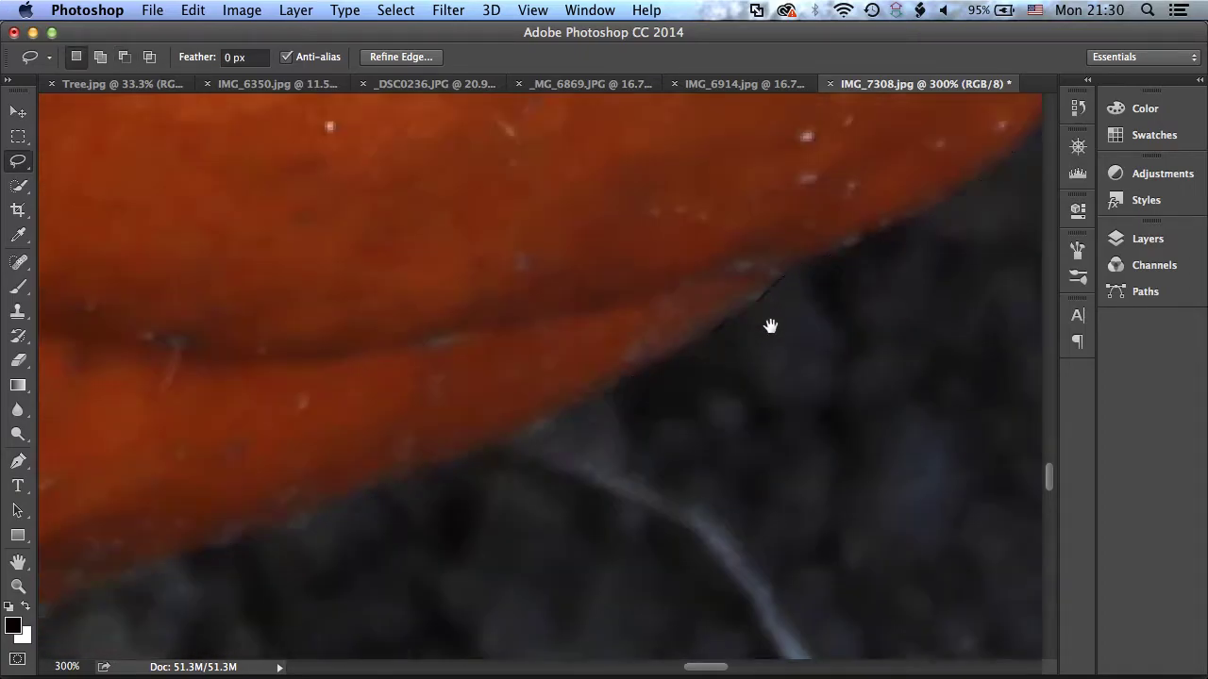
key("alt")
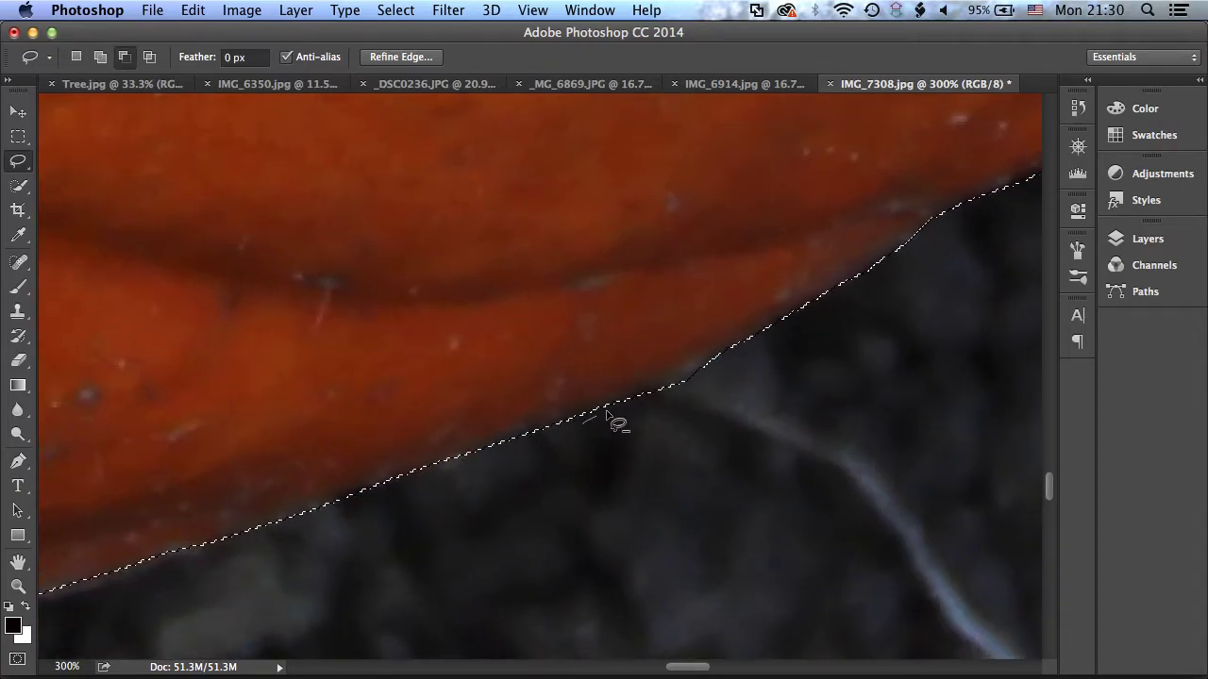
key("space")
left_click_drag(576, 411, 736, 381)
key("shift")
mouse_move(443, 437)
left_mouse_down()
mouse_move(497, 440)
mouse_move(695, 390)
mouse_move(410, 439)
mouse_move(948, 356)
left_mouse_up()
key("space")
key("alt")
mouse_move(428, 455)
left_mouse_down()
mouse_move(492, 436)
mouse_move(562, 462)
mouse_move(453, 461)
left_mouse_up()
mouse_move(289, 465)
left_mouse_down()
mouse_move(338, 448)
mouse_move(373, 460)
left_mouse_up()
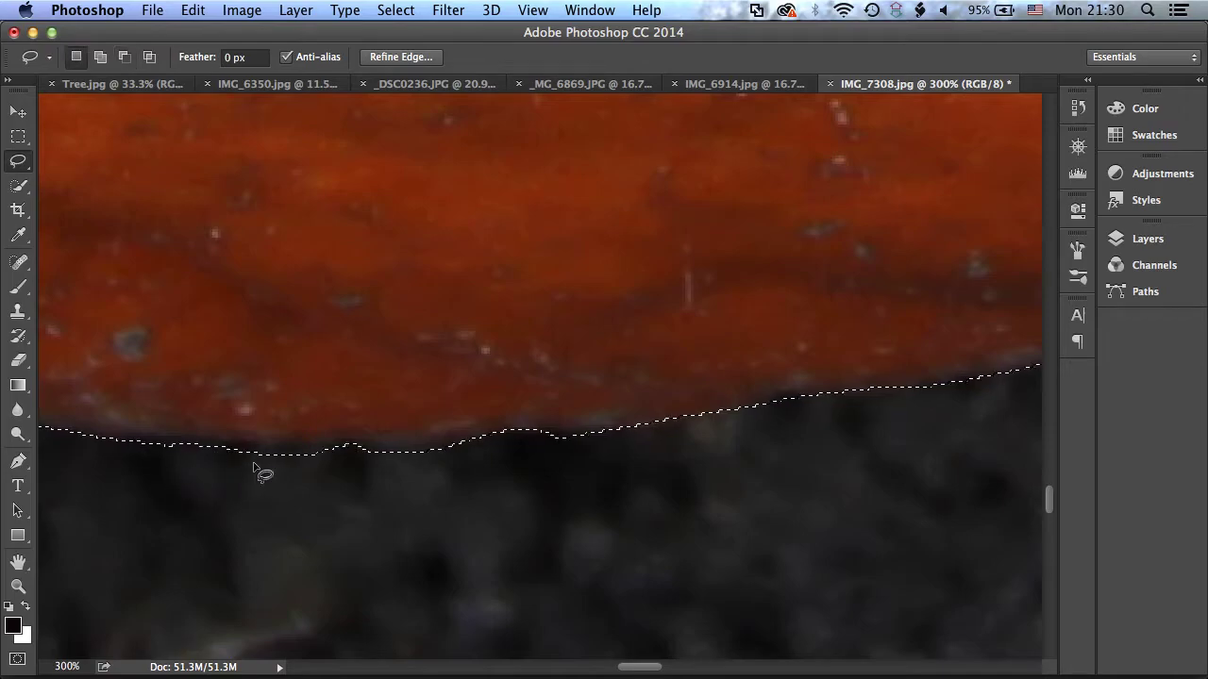
key("super+0")
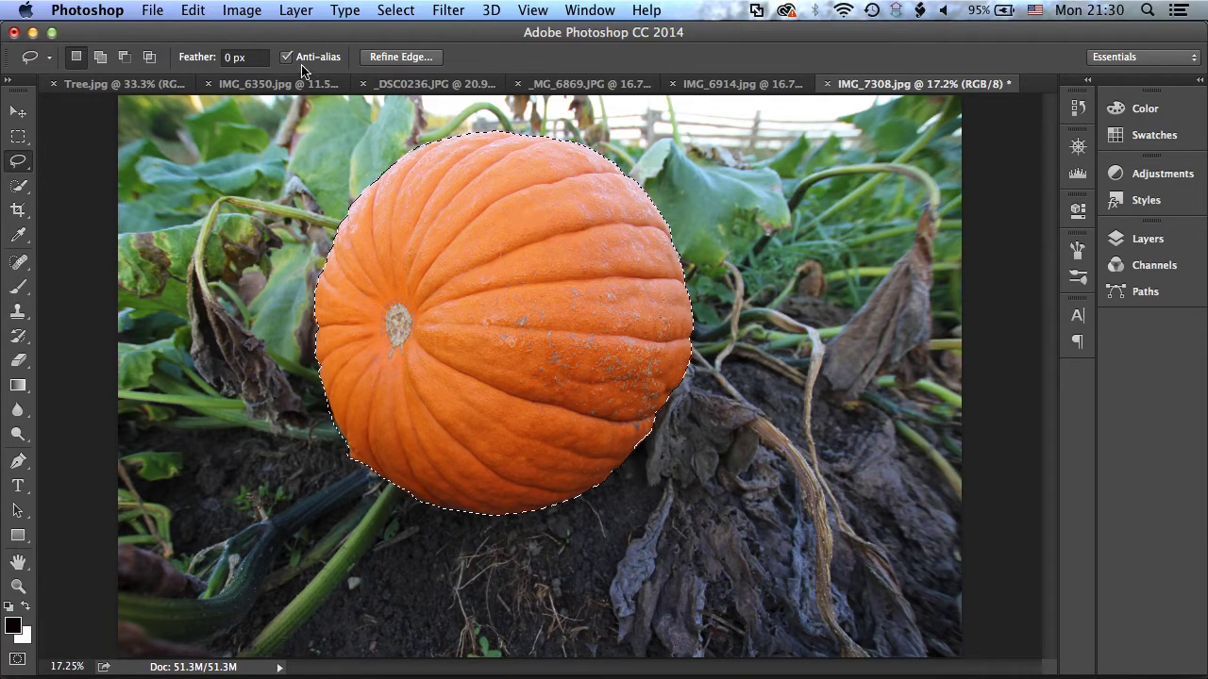
Step: Copy the lasso-selected pumpkin and paste it as Layer 1 from the Edit menu
left_click(198, 10)
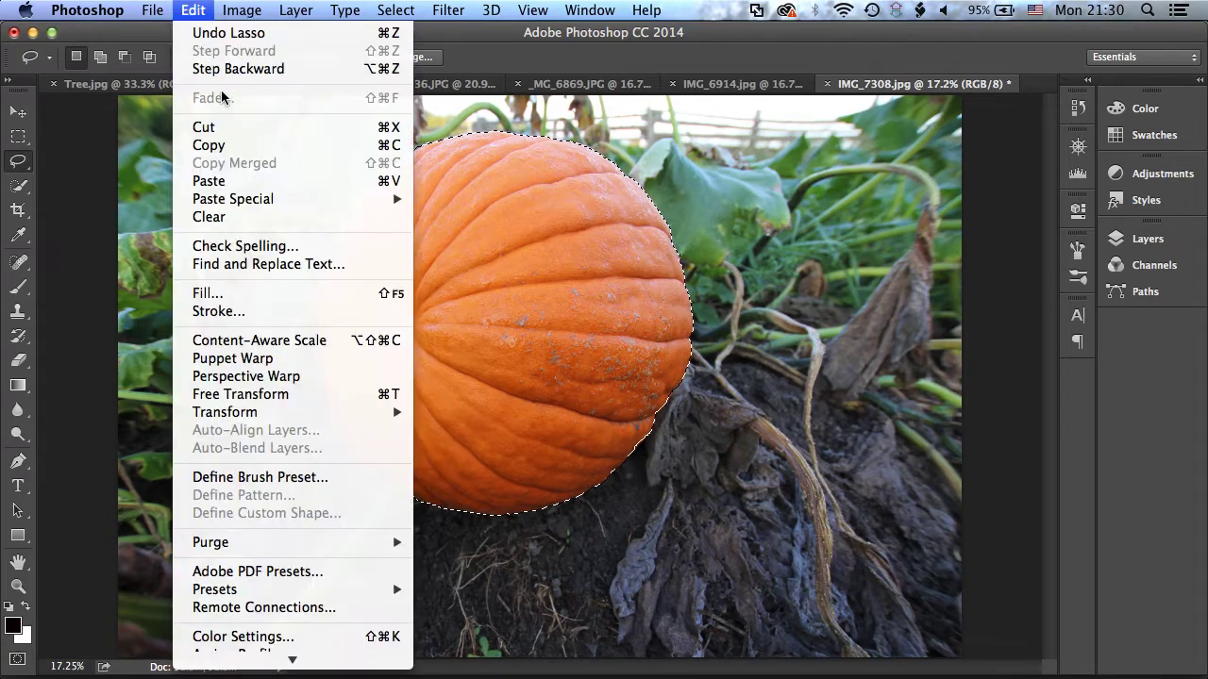
left_click(389, 145)
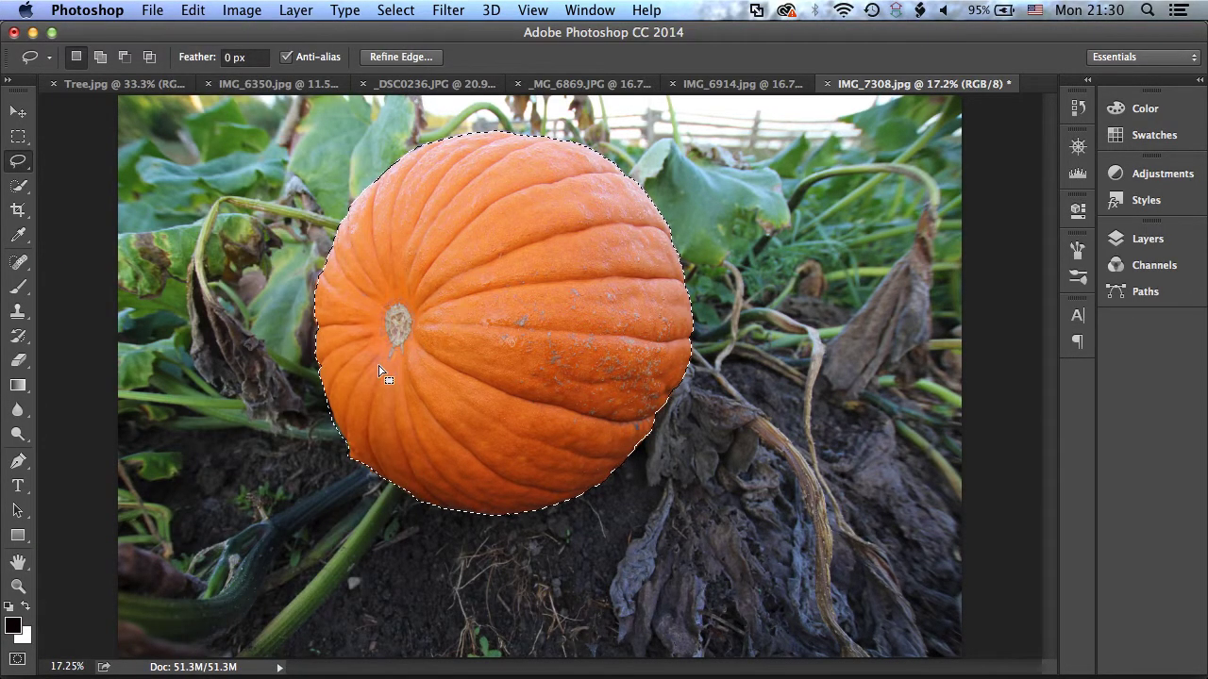
left_click(193, 9)
left_click(210, 182)
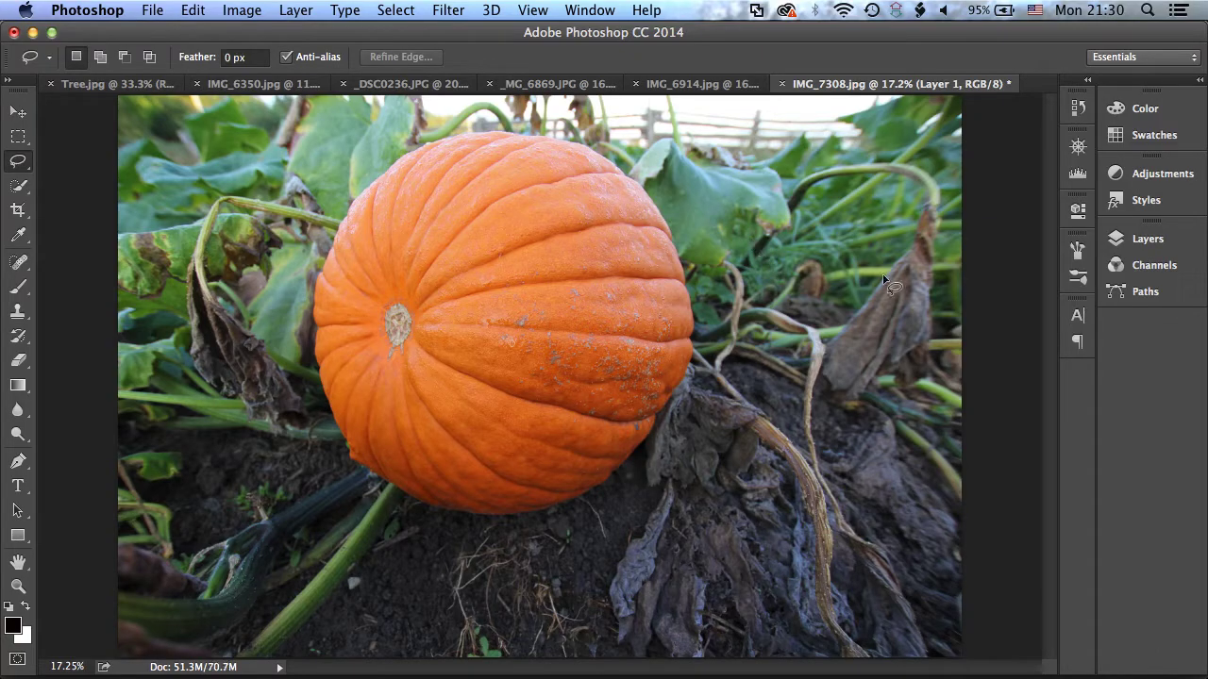
Step: Hide the Background layer in the Layers panel, leaving Layer 1 on transparency
left_click(1135, 243)
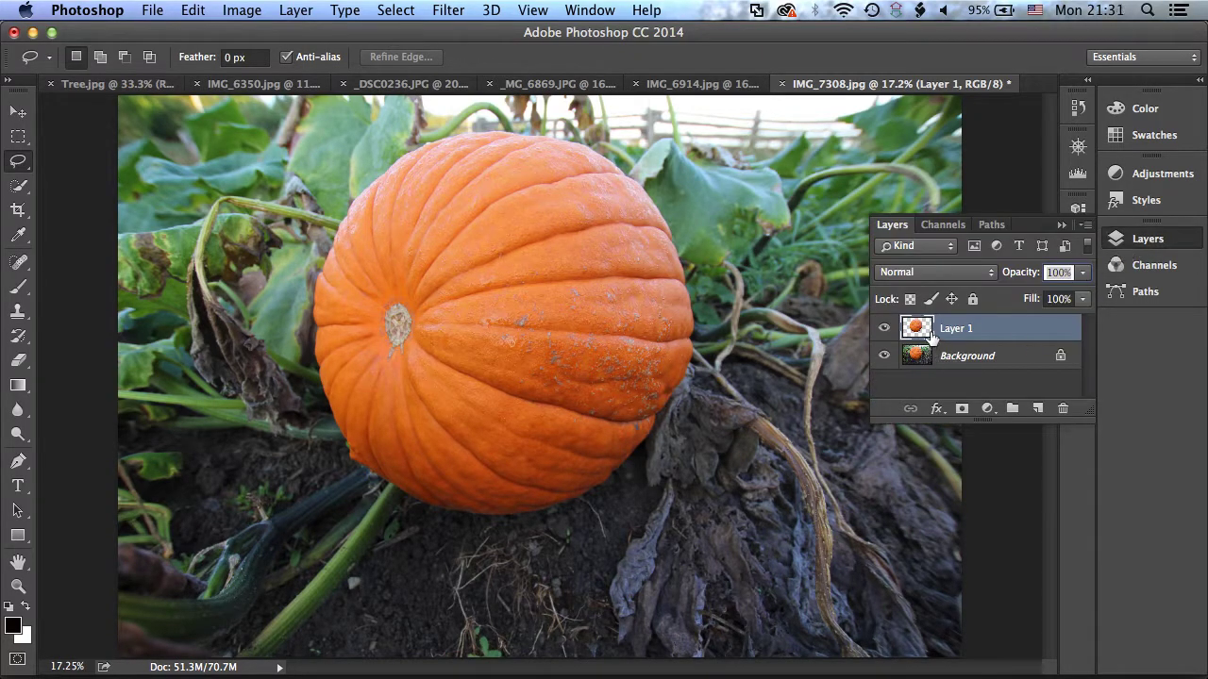
left_click(884, 356)
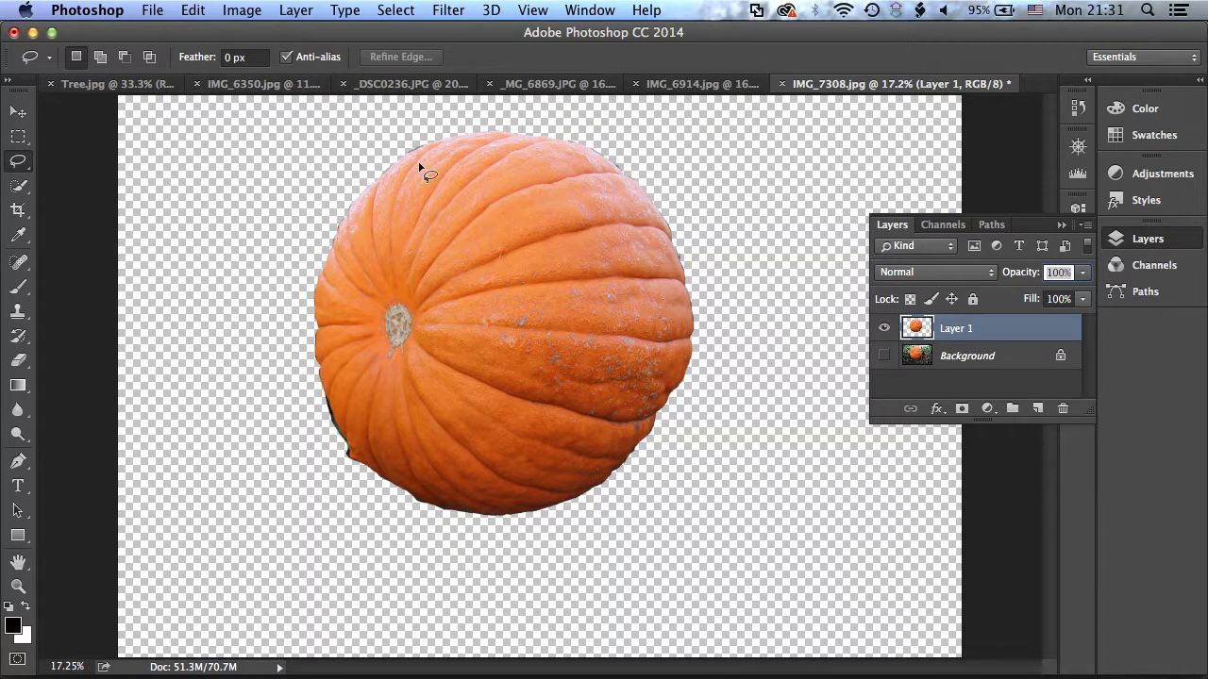
Step: Revert to the last Lasso step in History to undo the paste, then return to Layers
left_click(1061, 225)
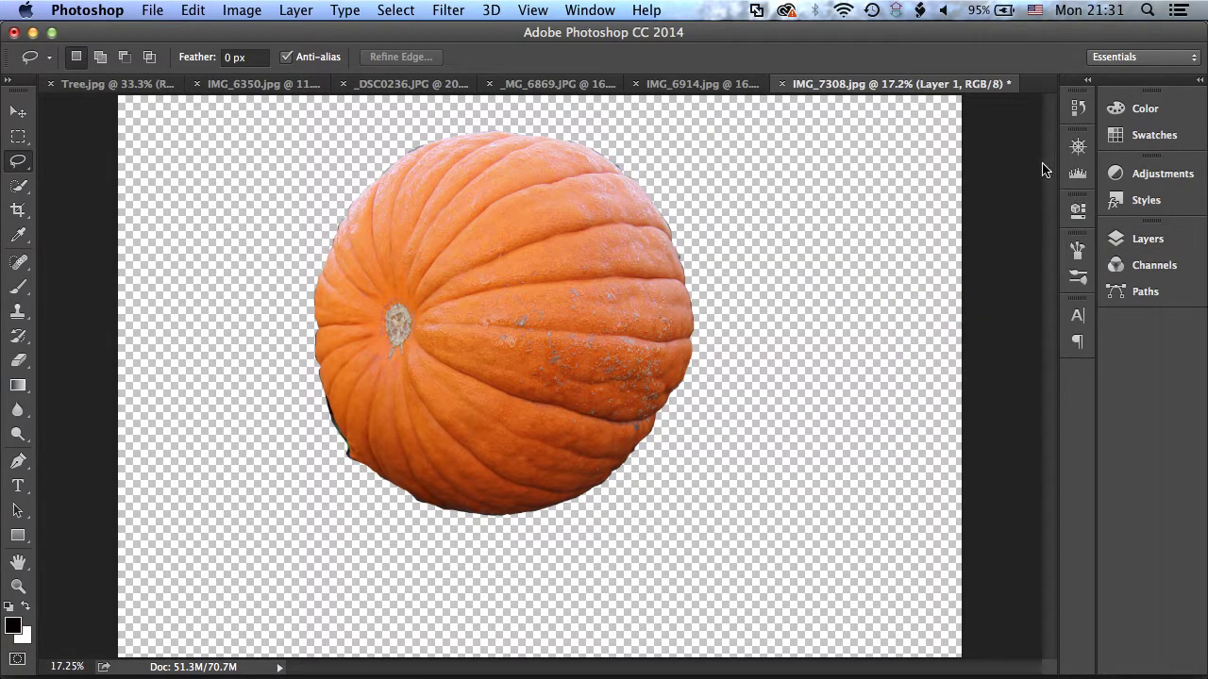
left_click(1078, 110)
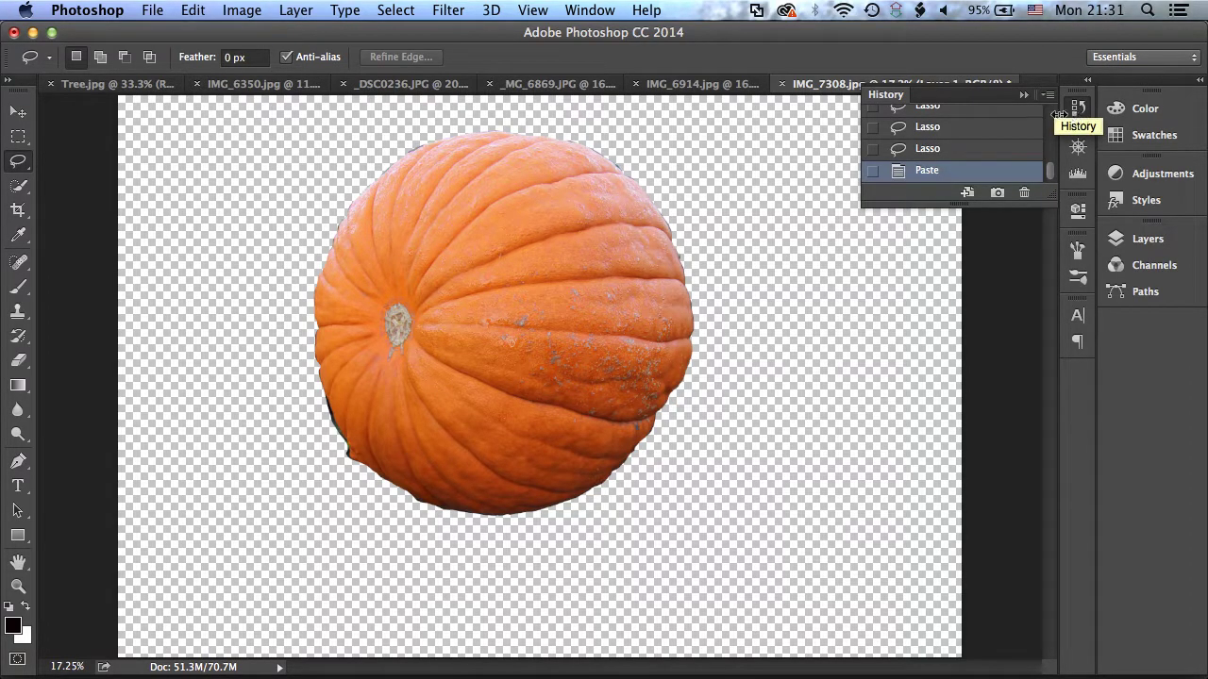
left_click(589, 12)
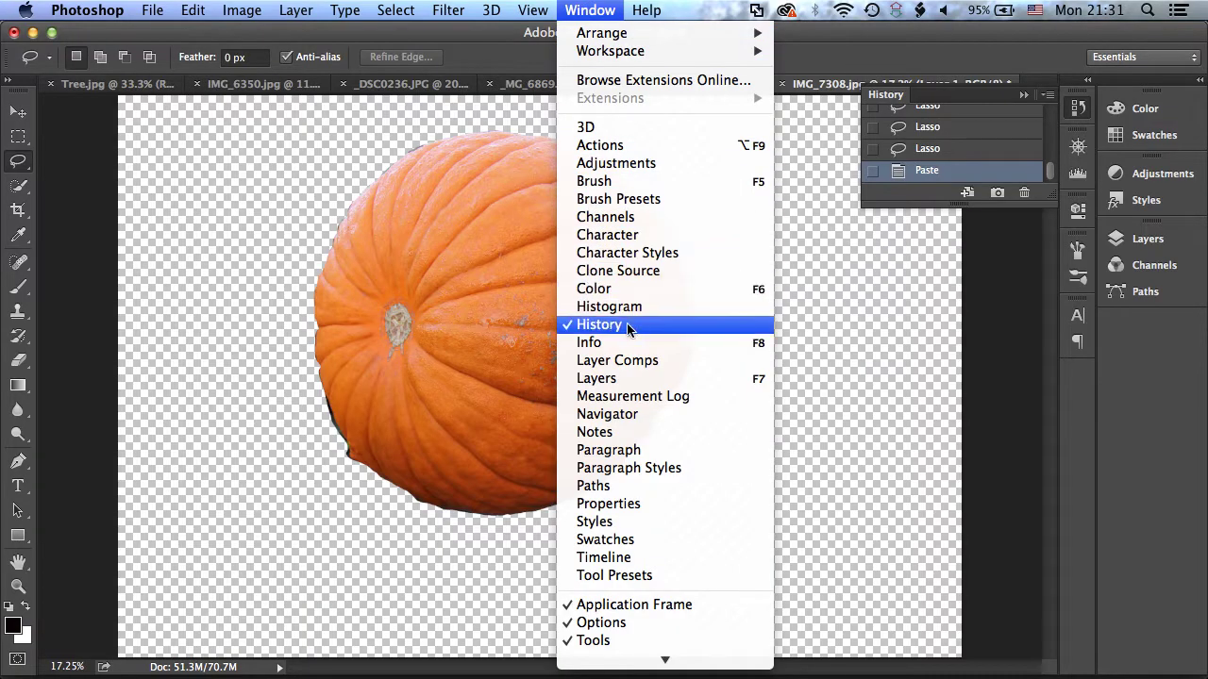
left_click(897, 98)
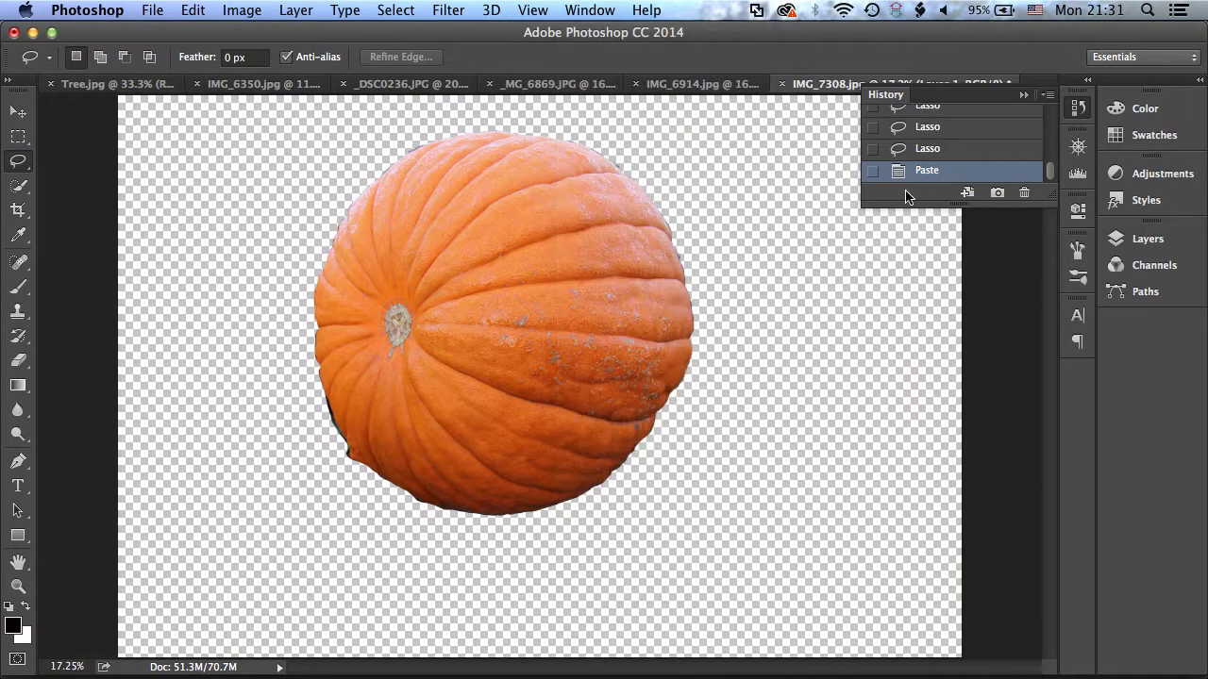
left_click_drag(1052, 175, 1052, 178)
left_click(960, 153)
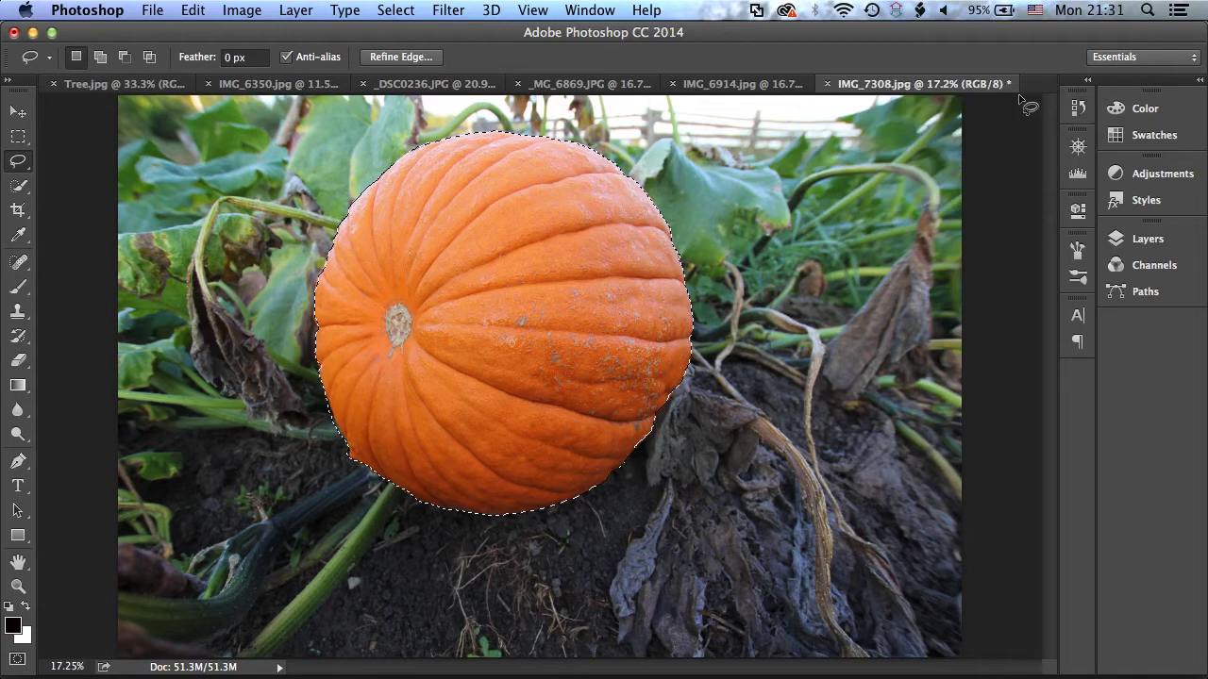
left_click(1022, 96)
left_click(1143, 239)
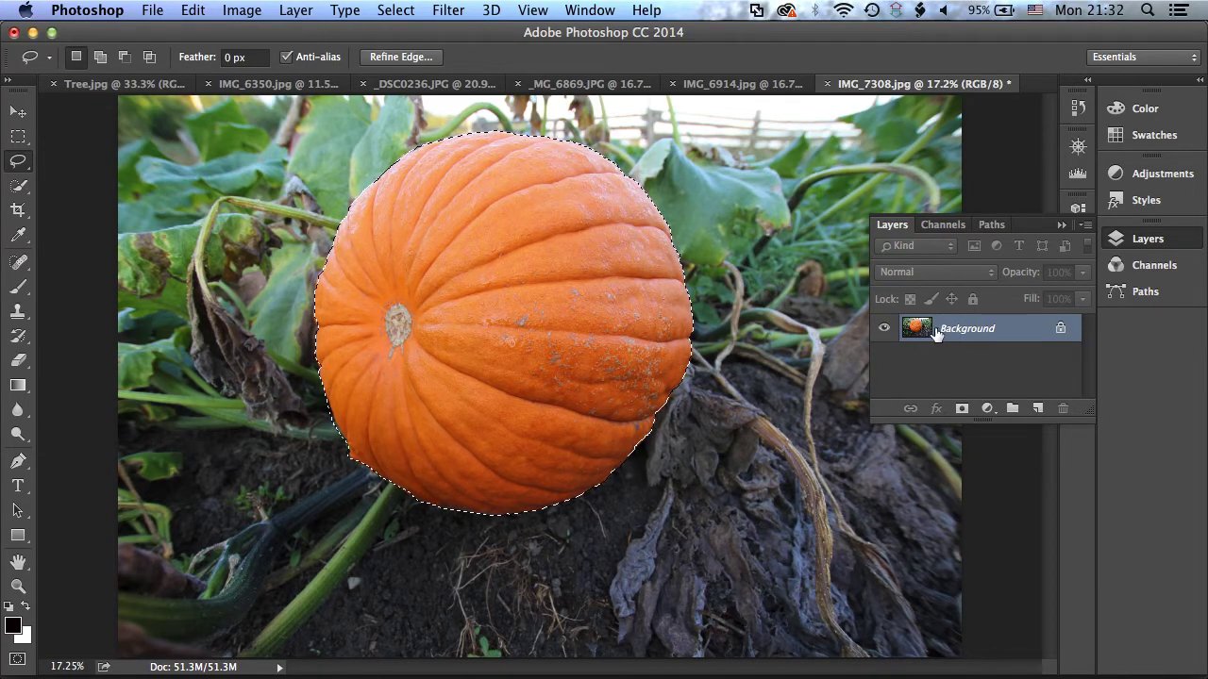
Step: Double-click the Background layer and name it 'Pumpkin' in the New Layer dialog
double_click(1021, 336)
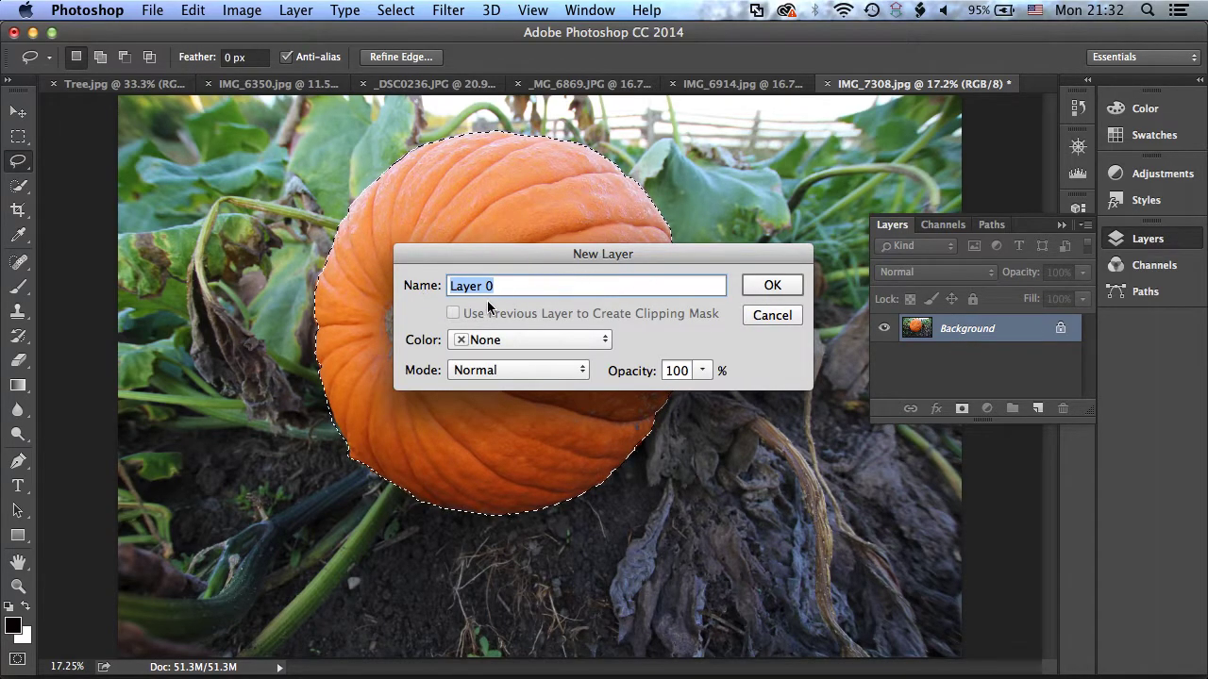
type("PU")
left_click(783, 287)
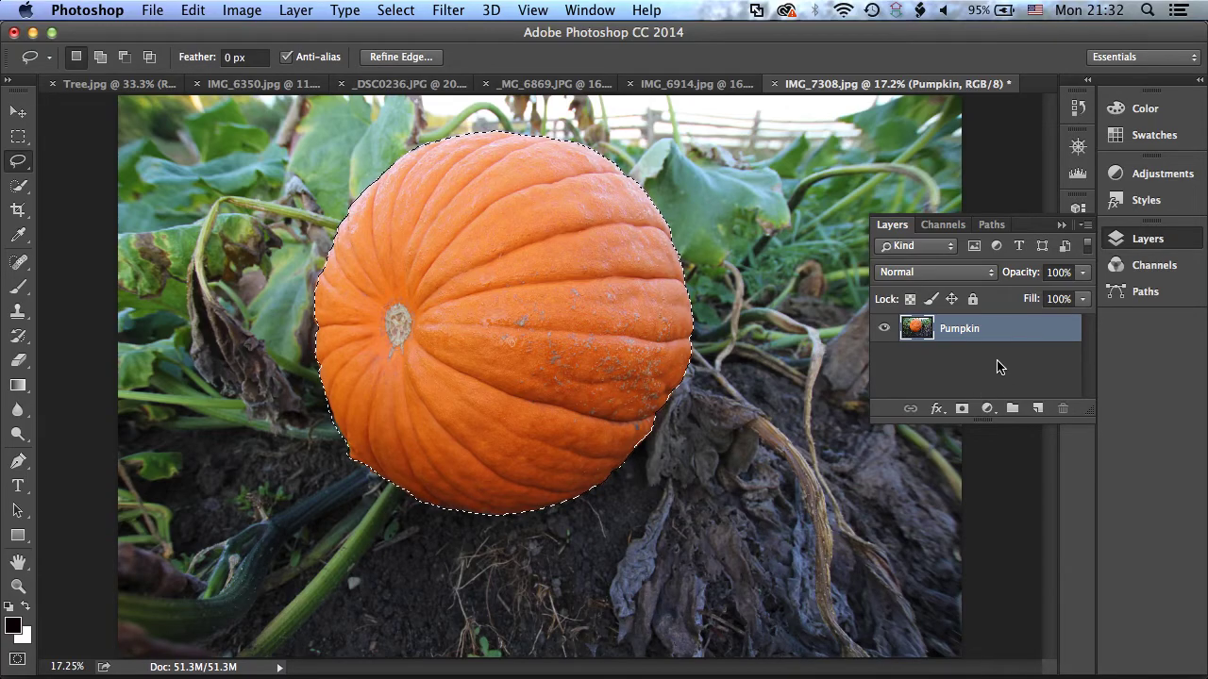
Step: Add a layer mask from the pumpkin selection, then toggle it off and on three times to compare
left_click(962, 411)
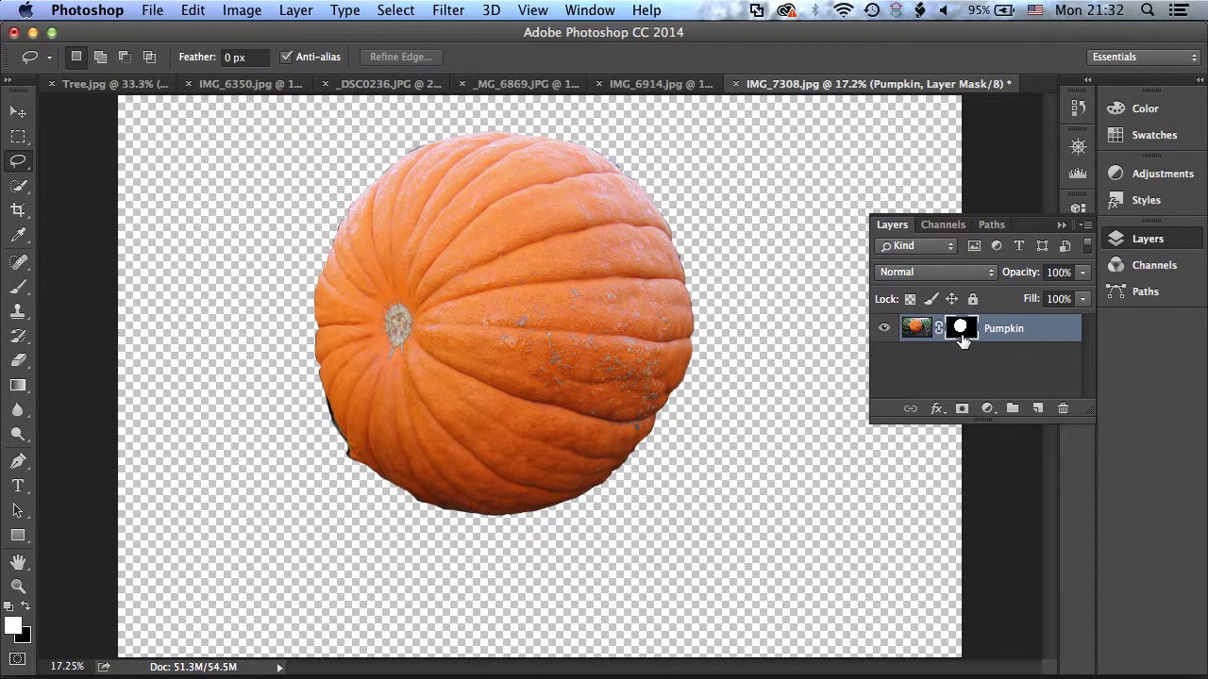
left_click(963, 328, "shift")
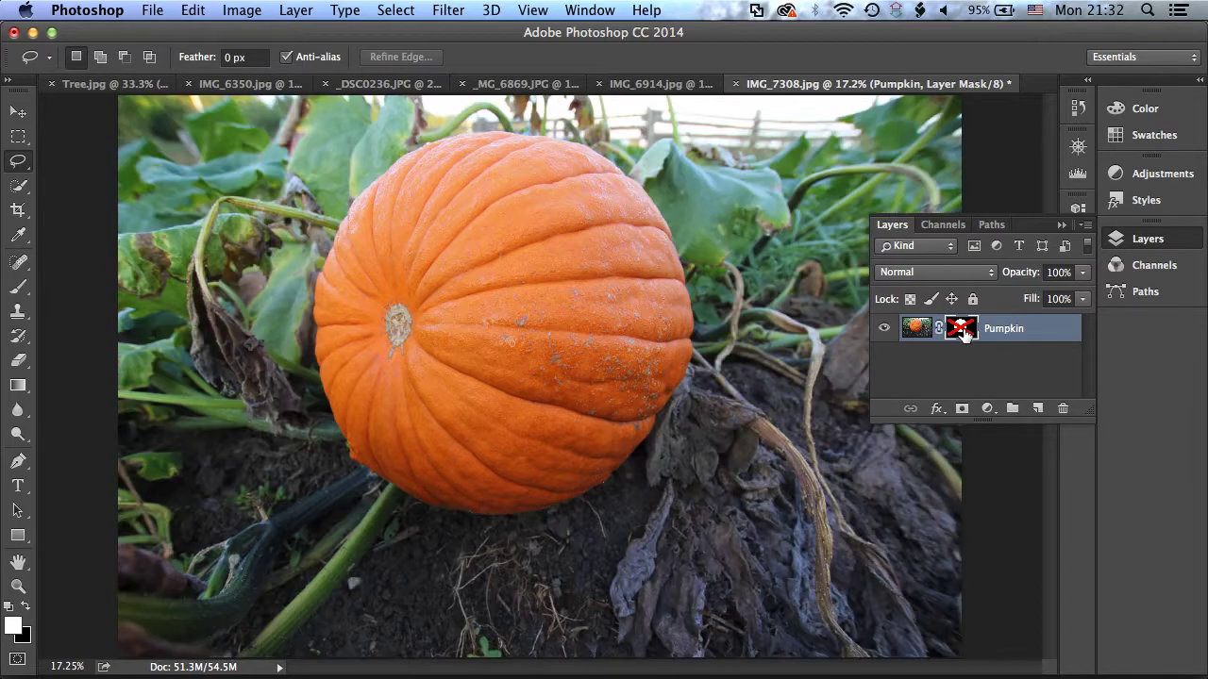
left_click(962, 329, "shift")
left_click(962, 329, "shift")
left_click(962, 329, "shift")
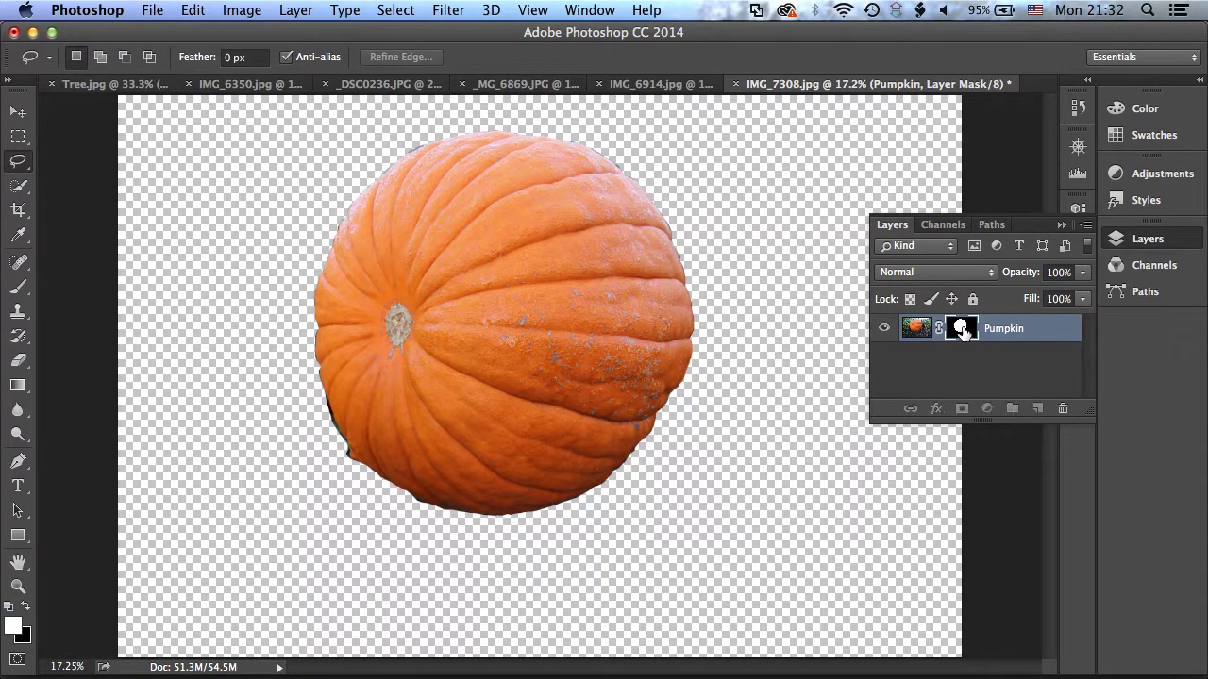
left_click(962, 328, "shift")
left_click(961, 331, "shift")
Step: Zoom to 50% on the pumpkin's left edge and set up a 30 px Brush with black foreground
key("super+equal")
key("super+equal")
key("super+equal")
left_click_drag(229, 450, 798, 331)
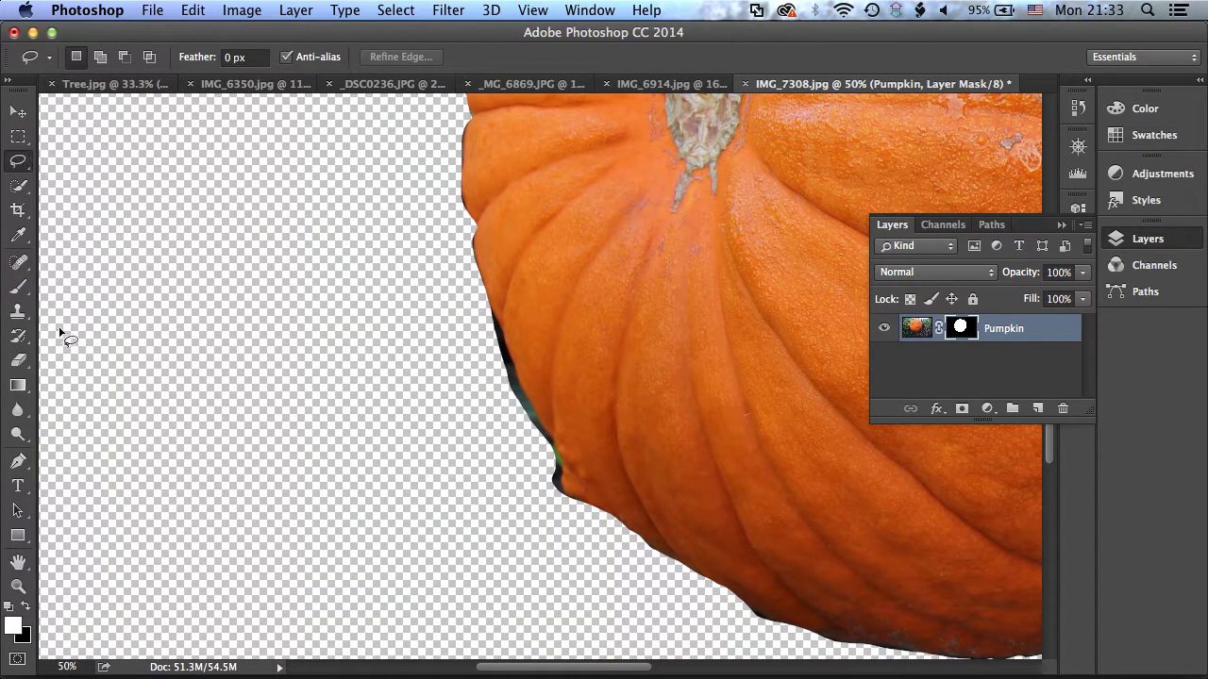
left_click(18, 286)
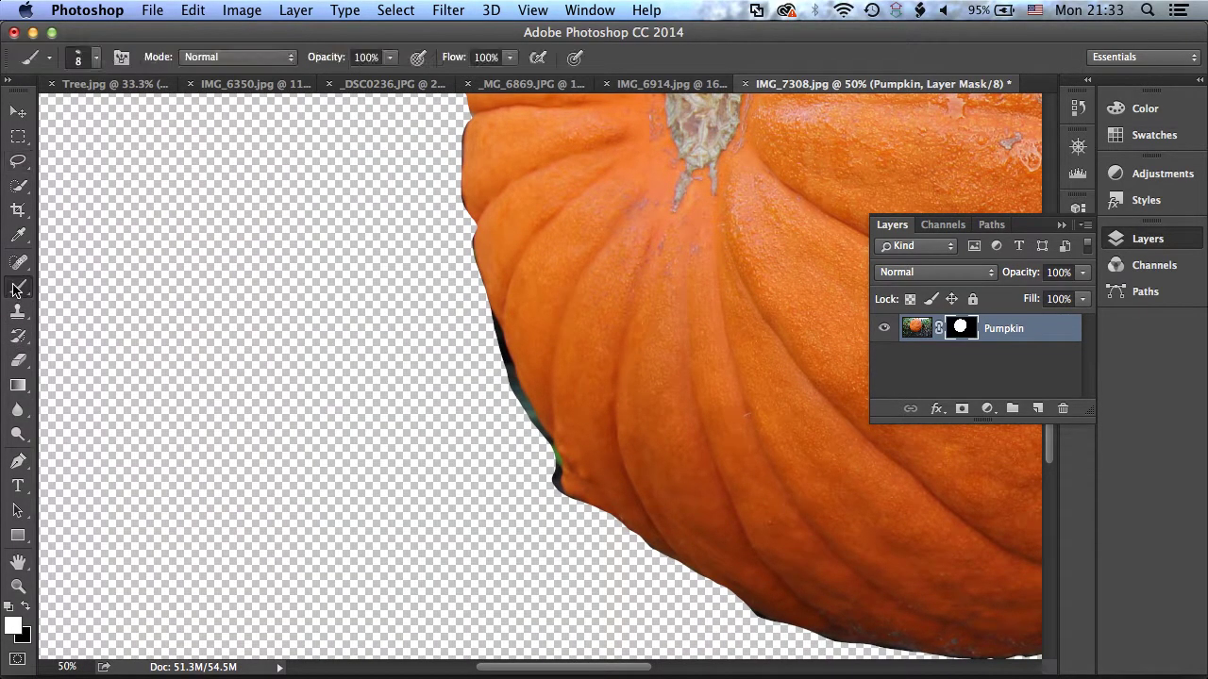
left_click(13, 613)
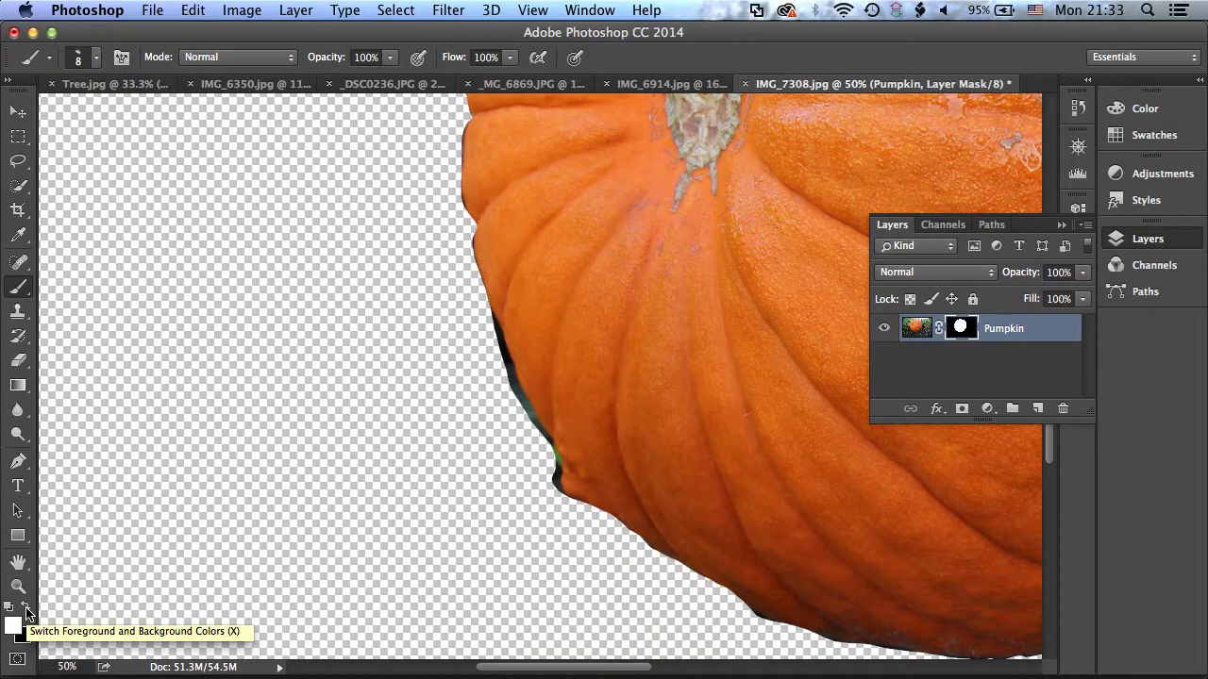
left_click(26, 608)
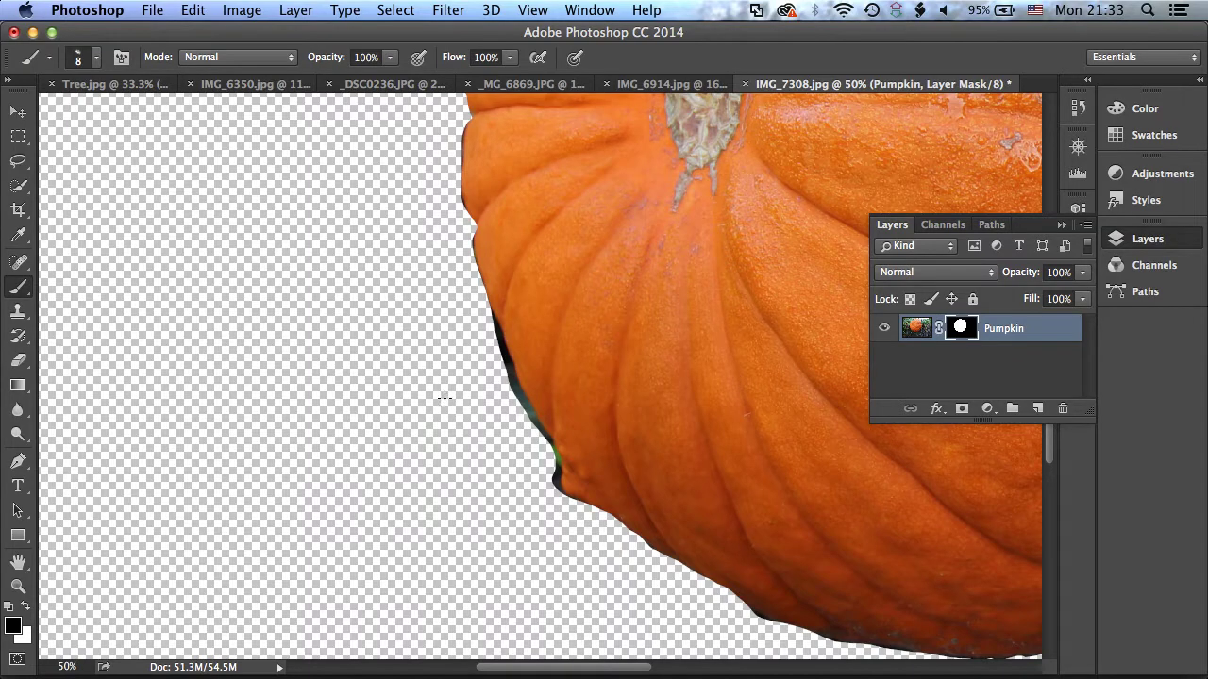
key("bracketright")
key("bracketright")
key("bracketright")
key("bracketright")
key("bracketright")
key("bracketright")
left_click(96, 58)
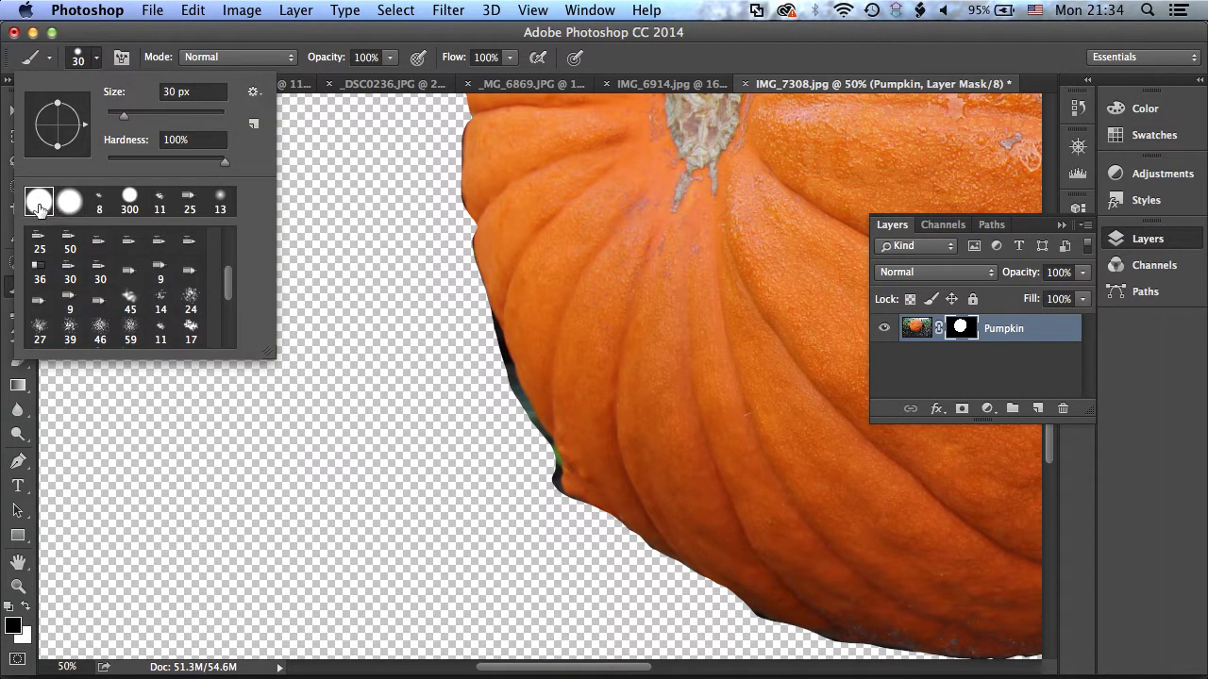
left_click(99, 58)
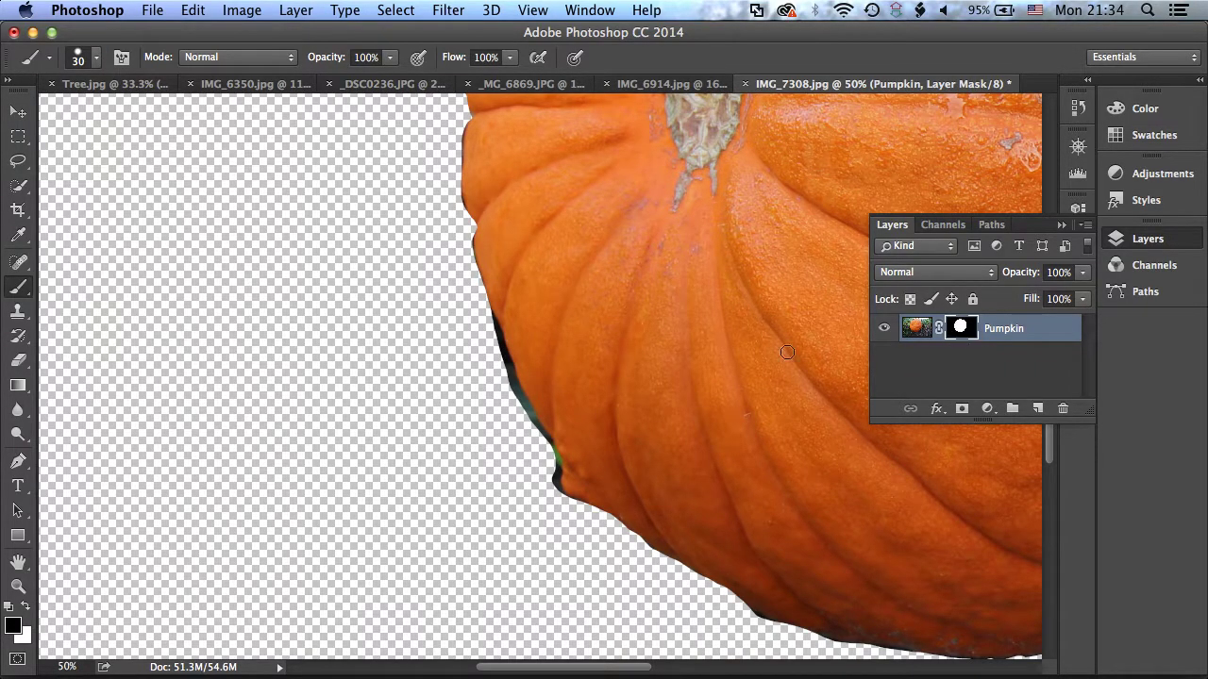
Step: Paint black on the mask to hide the left-edge fringe, using white to restore overpainted areas
mouse_move(505, 362)
left_mouse_down()
mouse_move(518, 413)
mouse_move(486, 316)
mouse_move(517, 401)
left_mouse_up()
key("x")
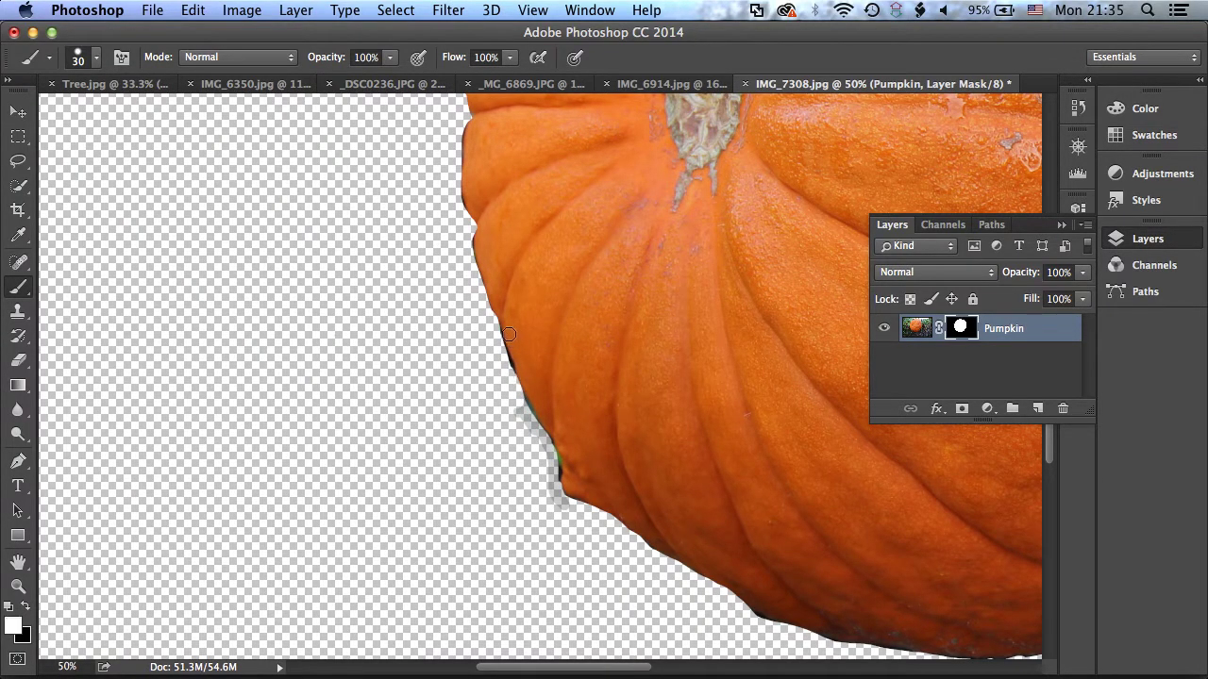
mouse_move(491, 319)
left_mouse_down()
mouse_move(570, 498)
mouse_move(593, 512)
left_mouse_up()
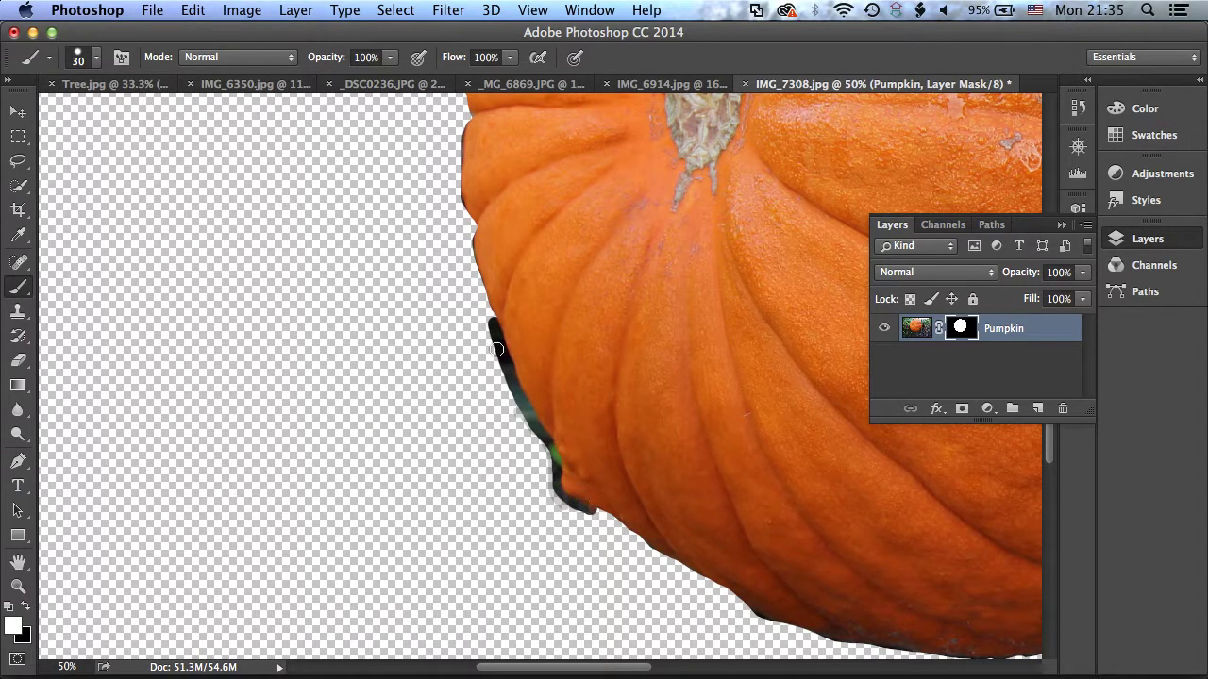
key("super+plus")
key("super+plus")
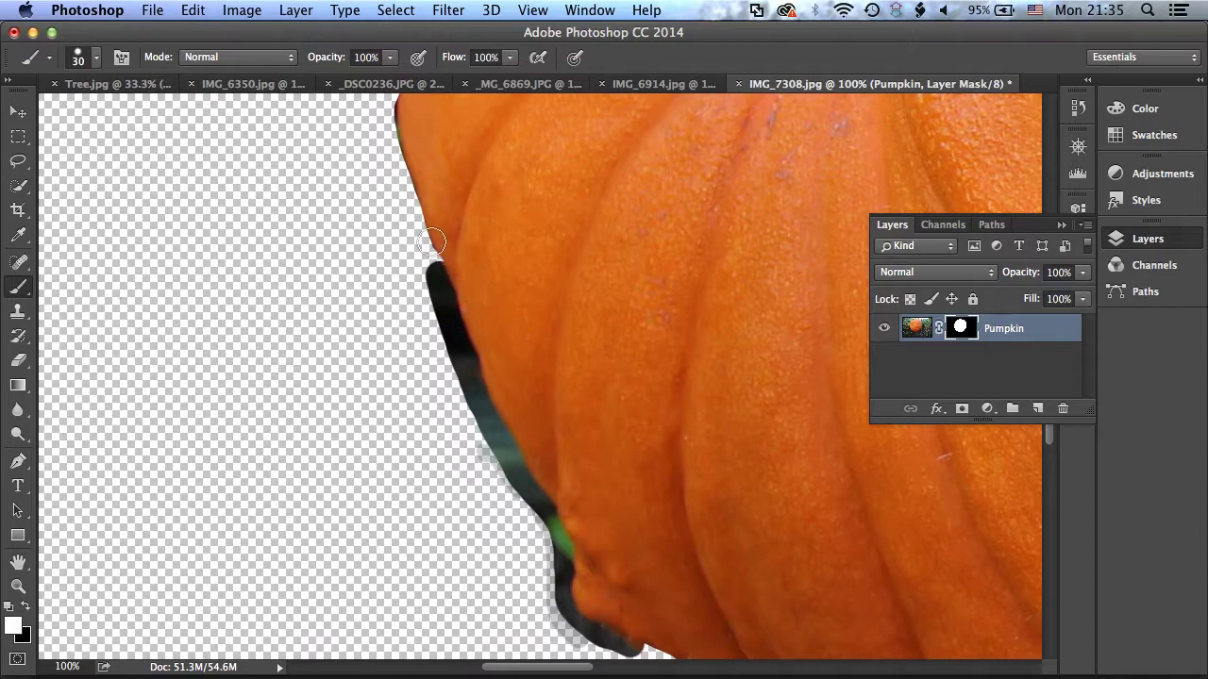
key("x")
mouse_move(431, 273)
left_mouse_down()
mouse_move(439, 314)
mouse_move(430, 272)
mouse_move(469, 421)
mouse_move(464, 357)
mouse_move(496, 451)
mouse_move(488, 484)
left_mouse_up()
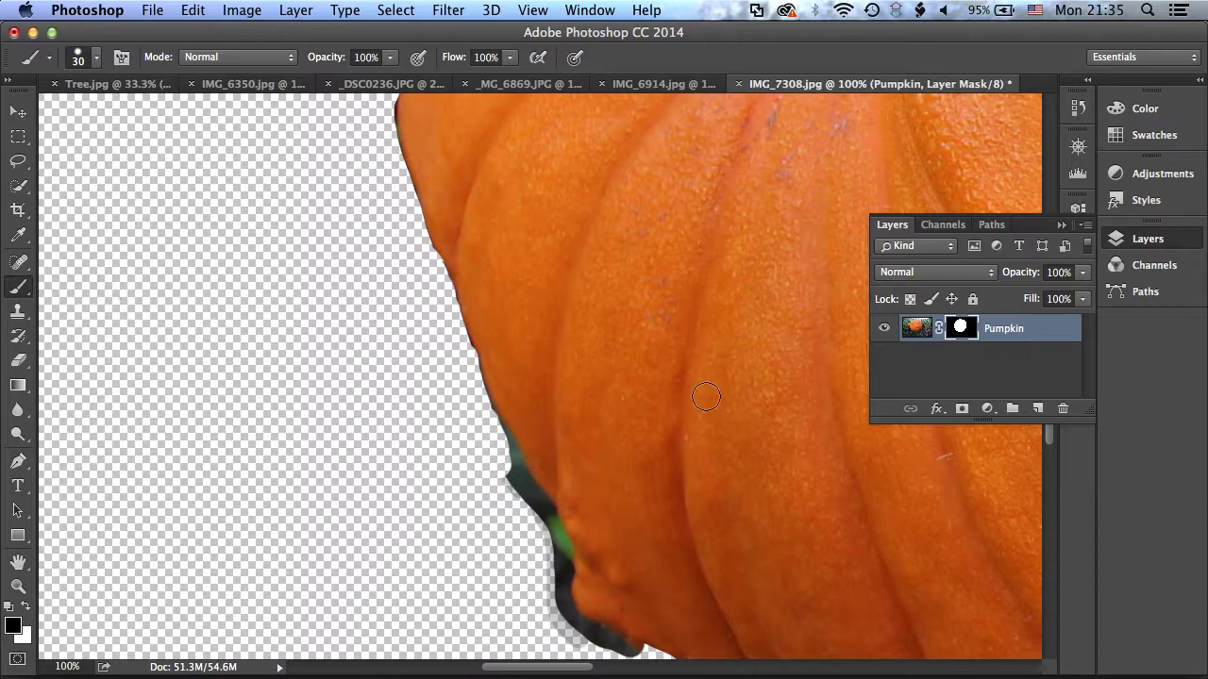